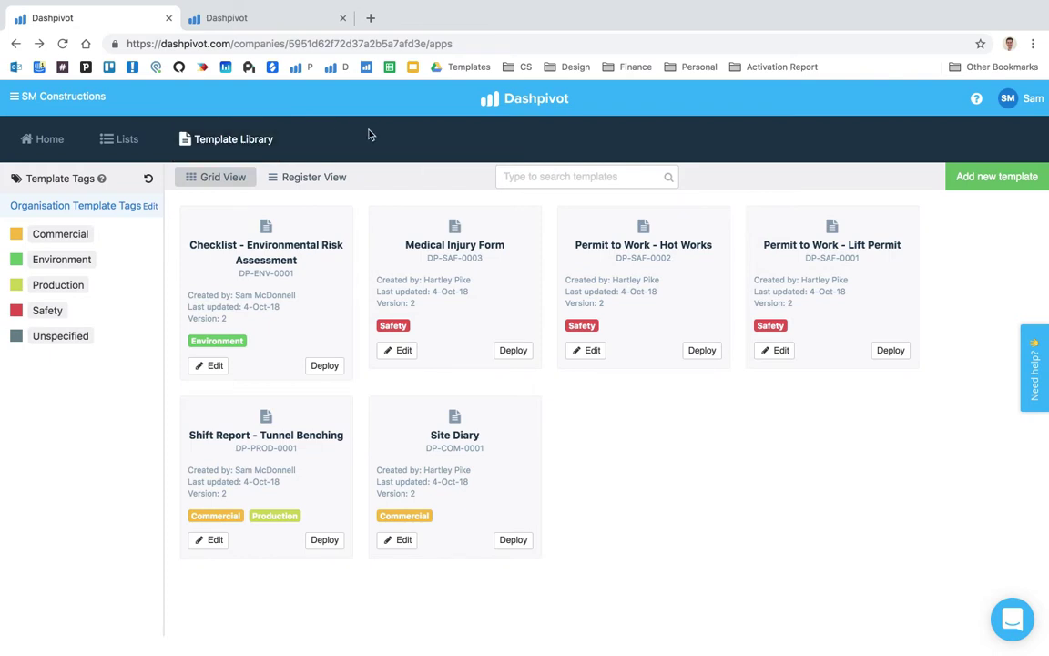
# Go to the SM Constructions organisation's Template Library, which shows its six templates.
pyautogui.click(55, 96)
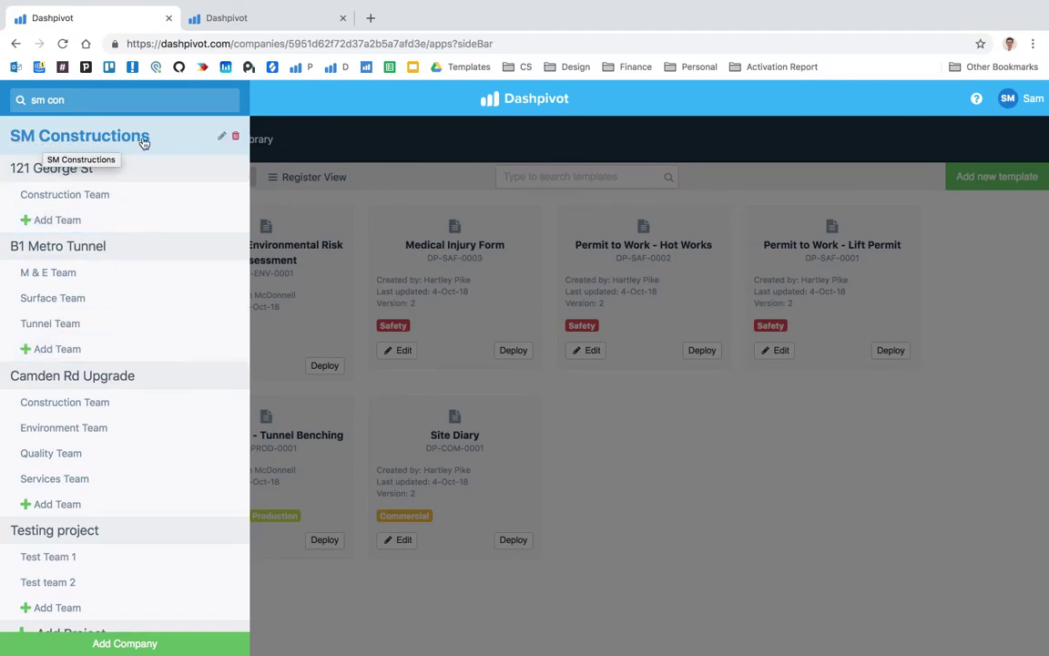
pyautogui.click(109, 133)
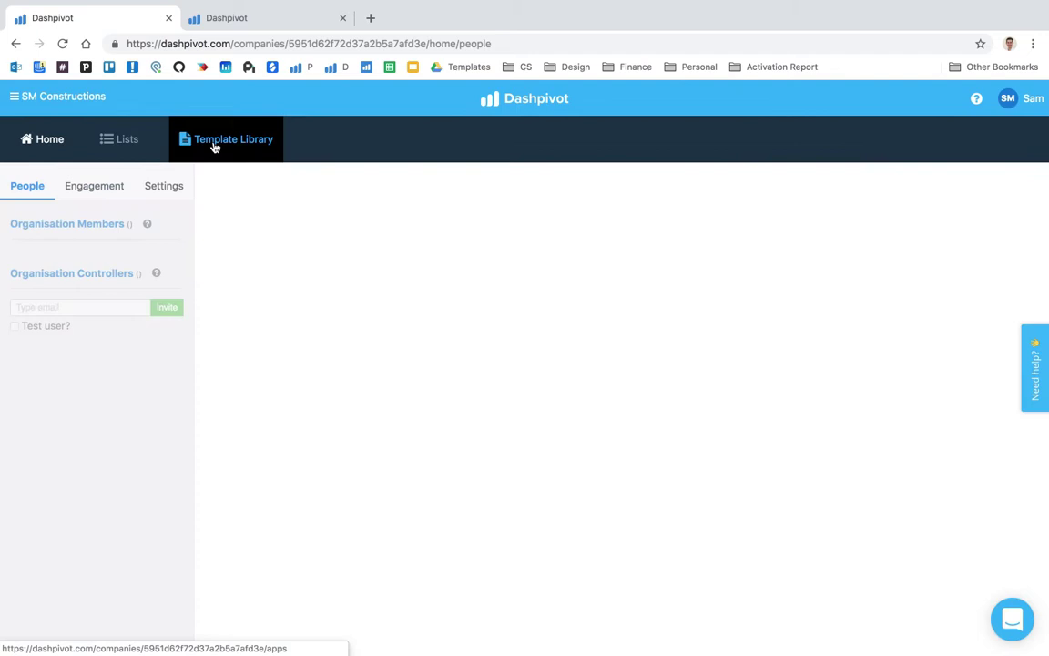
pyautogui.click(227, 138)
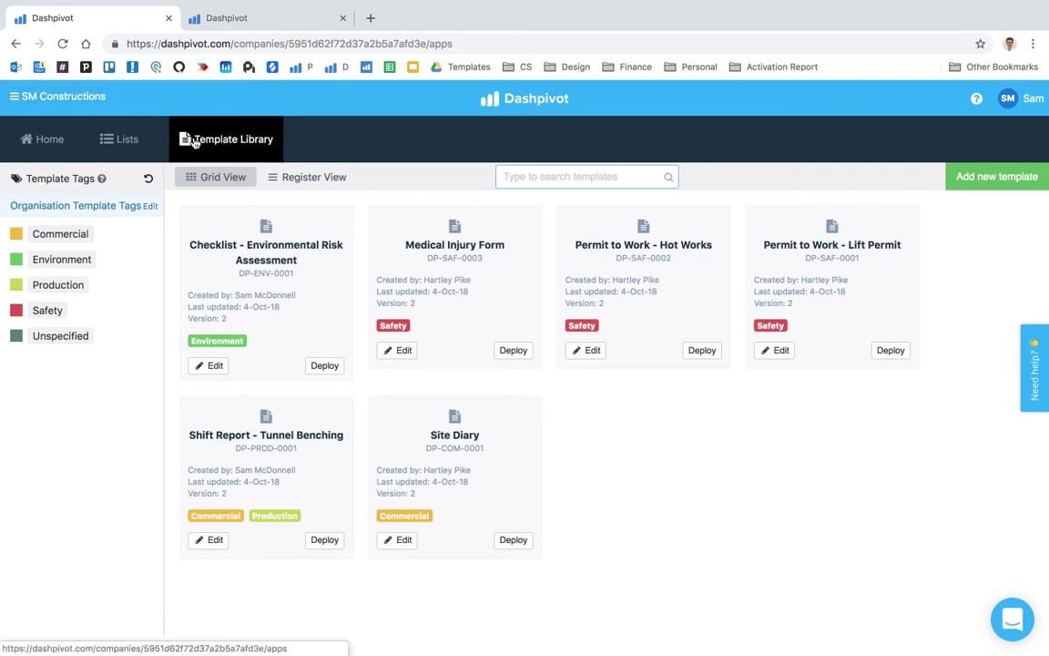
# Open the Camden Rd Upgrade Environment Team's empty templates page in the second browser tab.
pyautogui.click(265, 25)
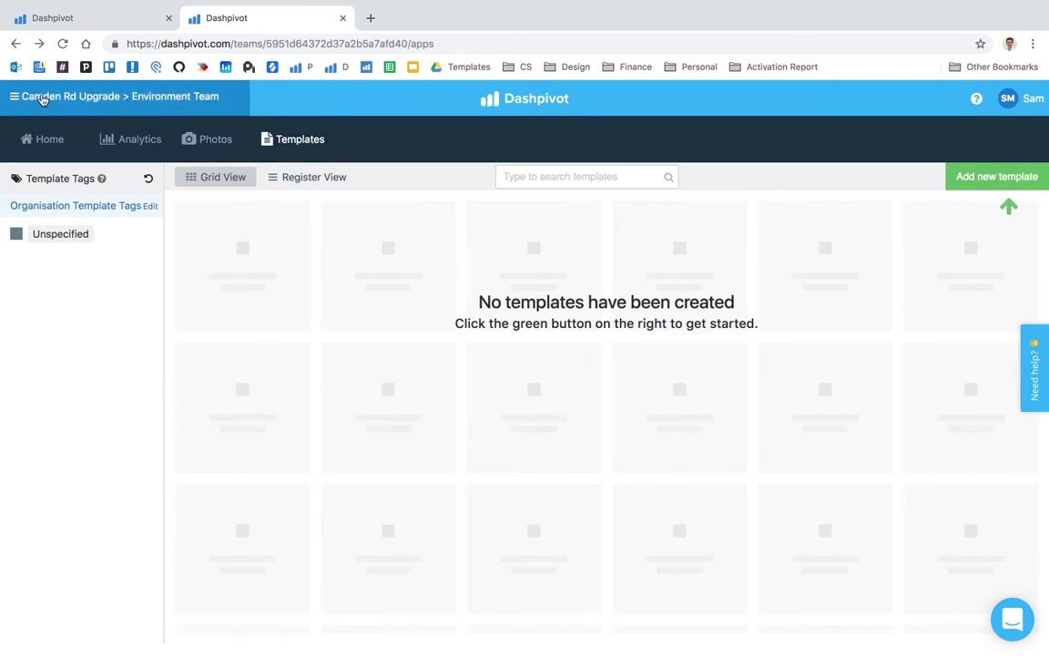
pyautogui.click(118, 100)
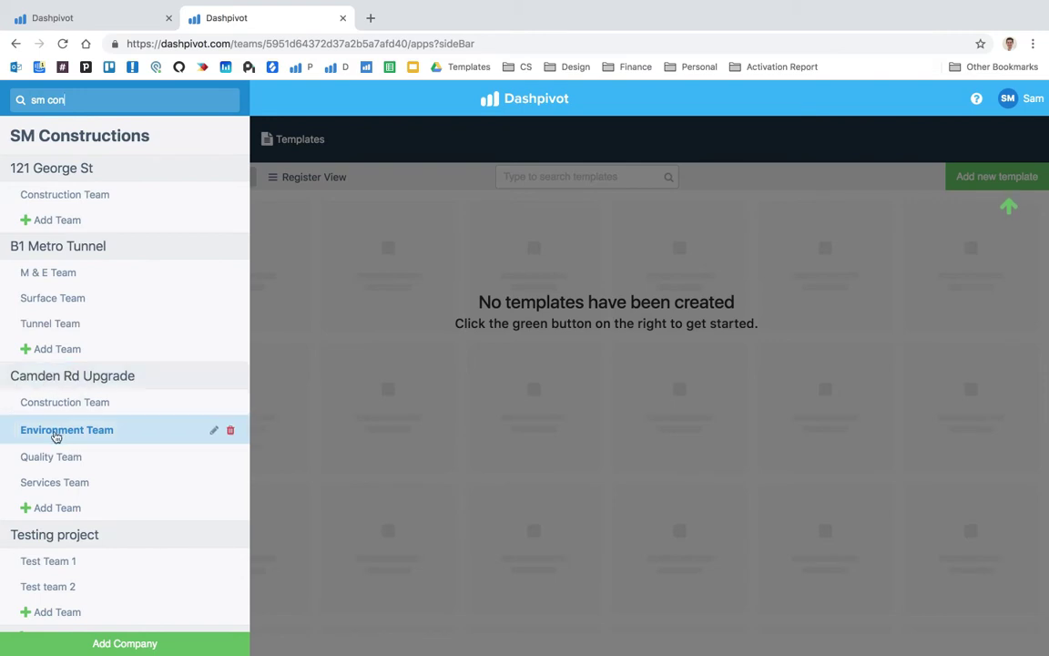
pyautogui.click(305, 262)
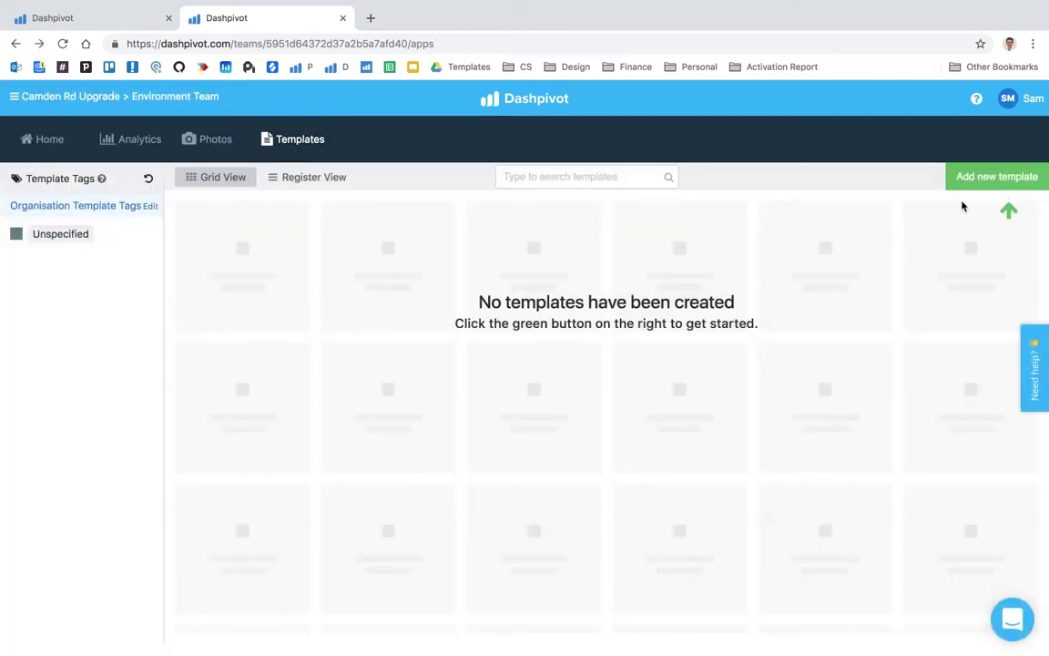
# Compare the organisation template library with the Environment Team's empty page, ending on the library.
pyautogui.click(122, 22)
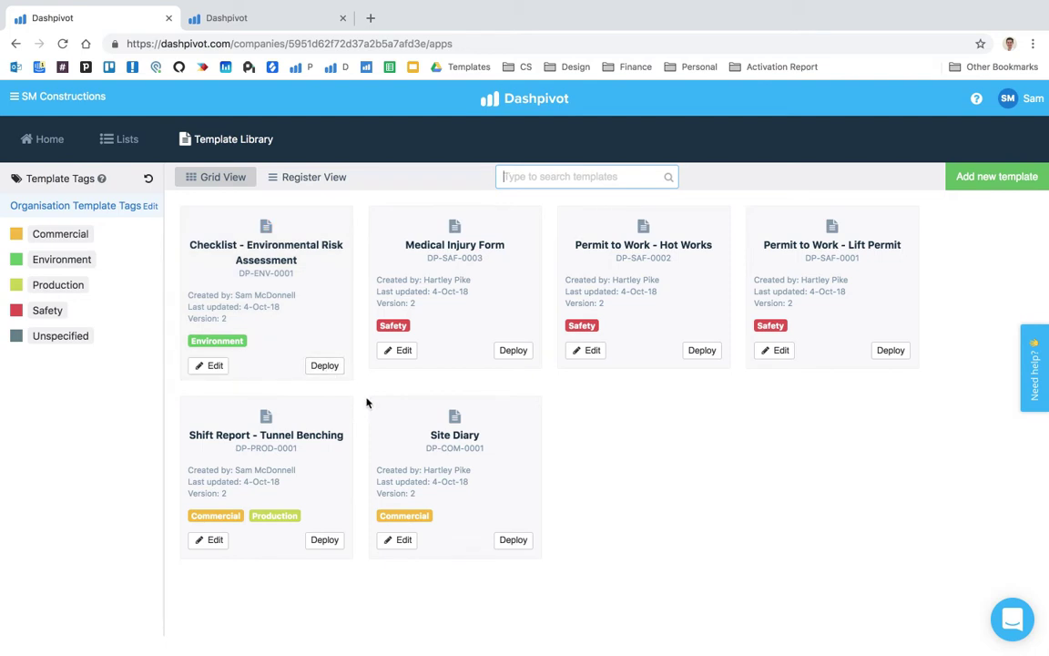
pyautogui.click(286, 22)
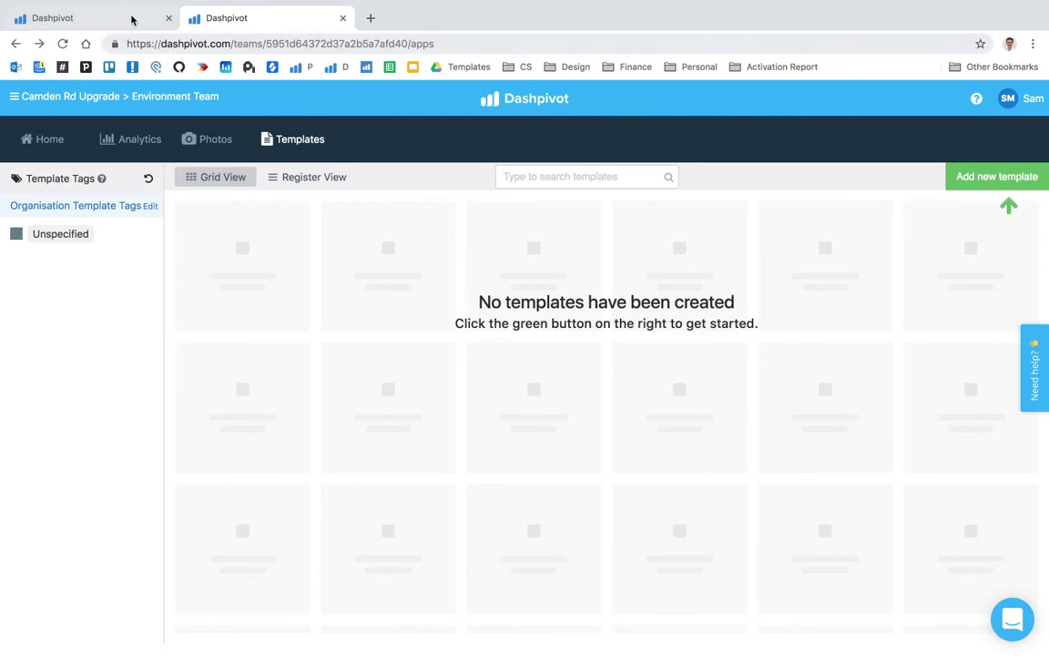
pyautogui.click(119, 19)
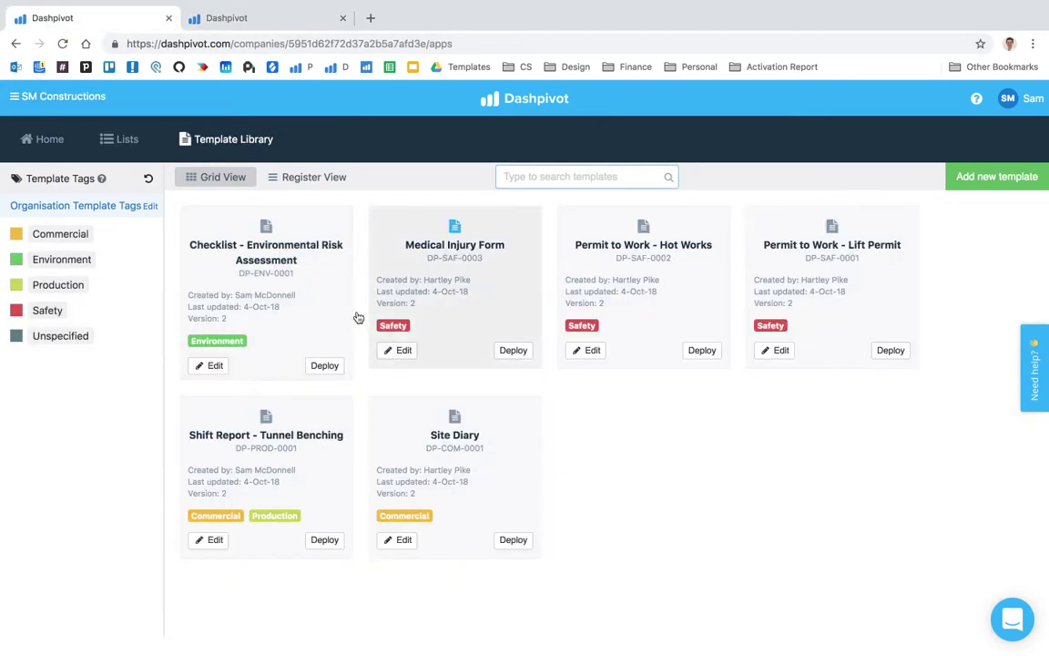
pyautogui.click(237, 20)
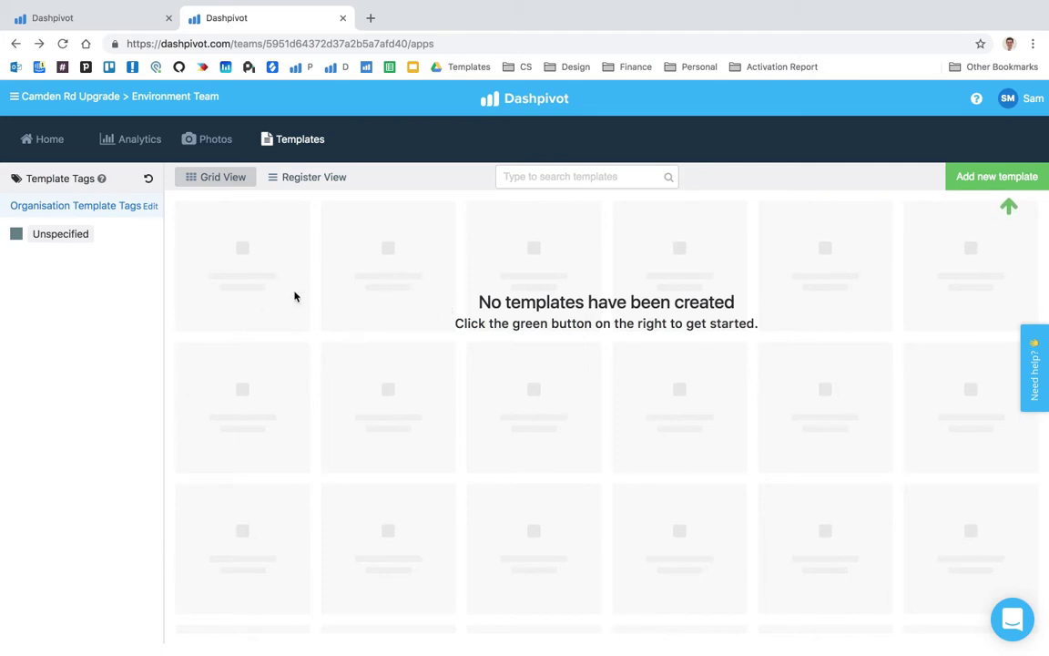
pyautogui.click(120, 20)
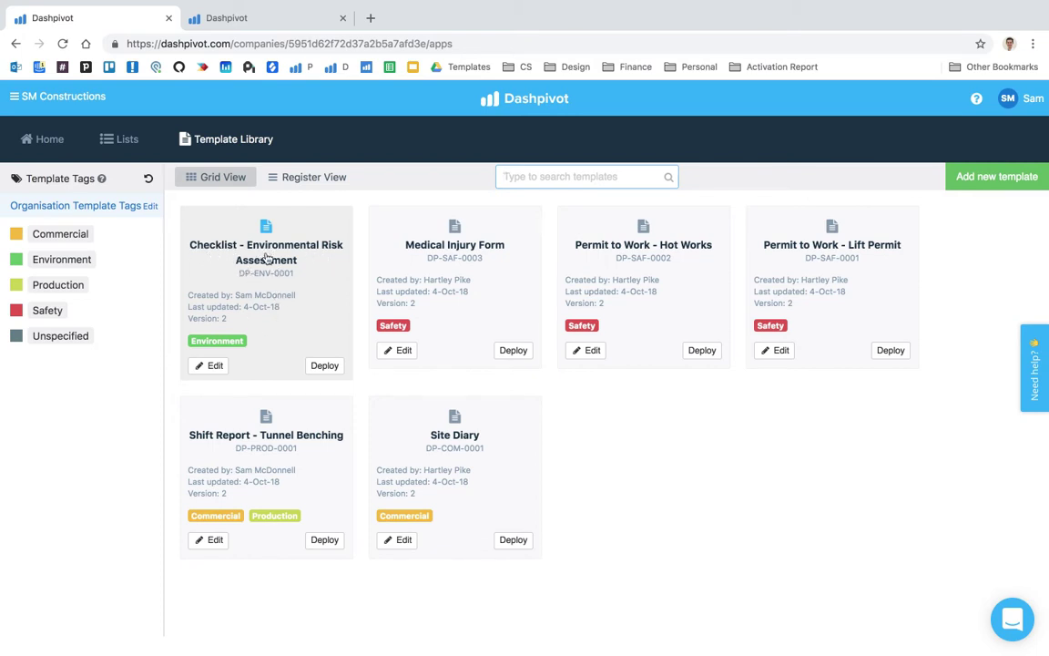
pyautogui.click(273, 18)
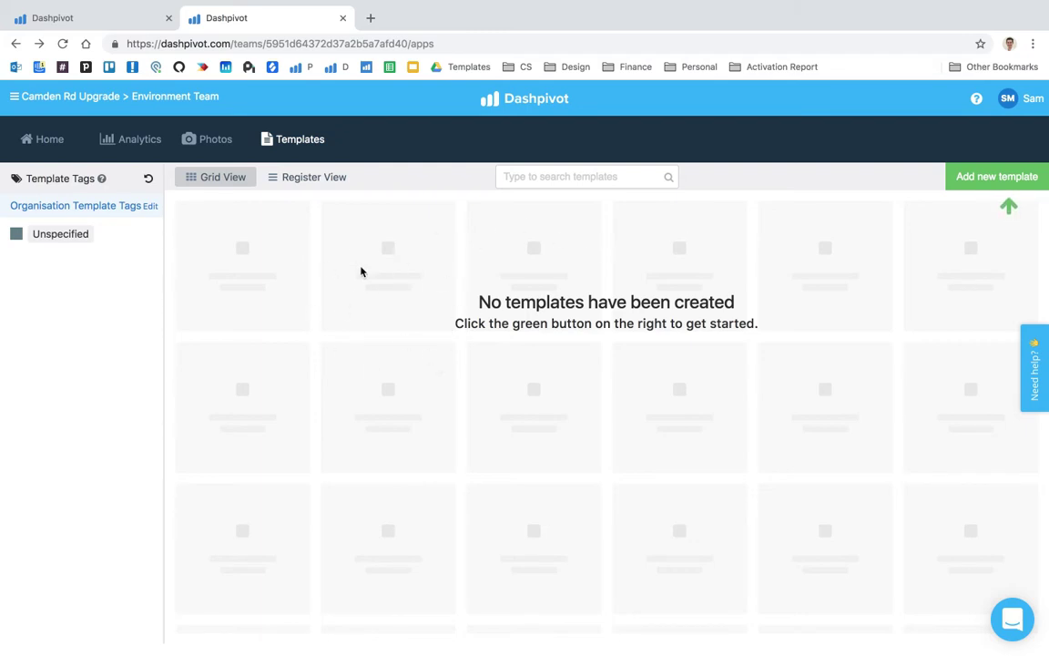
pyautogui.click(127, 22)
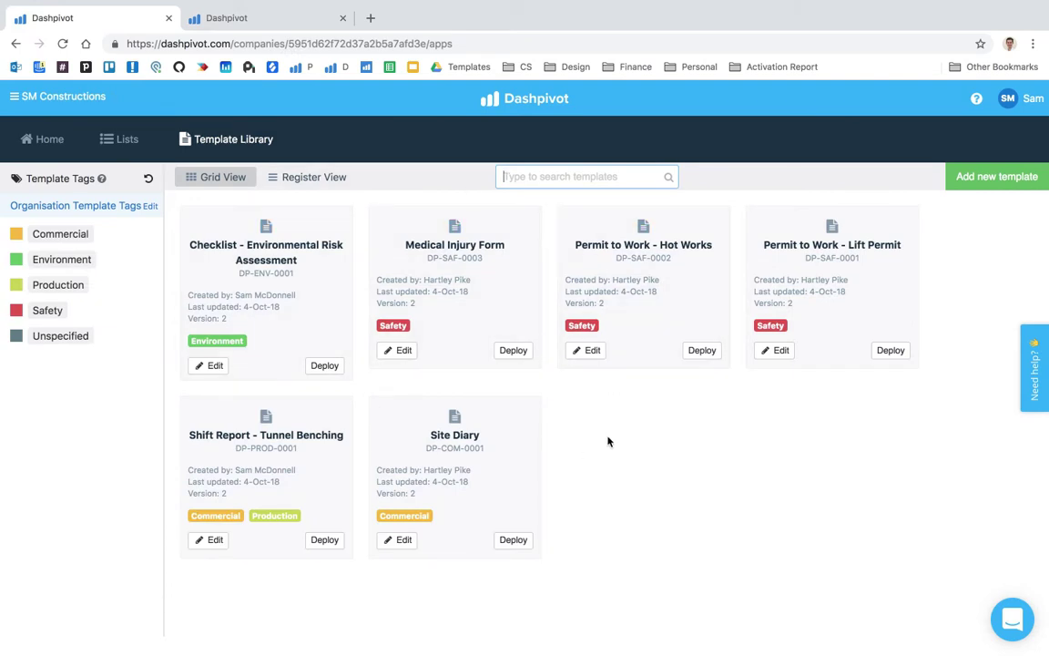
pyautogui.click(43, 138)
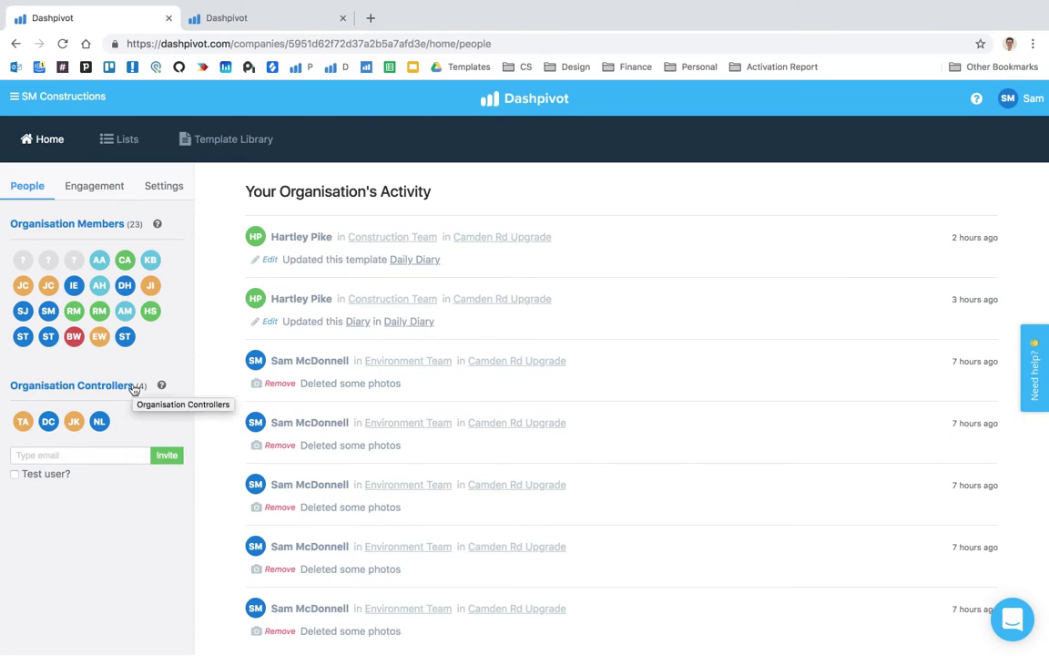
pyautogui.click(218, 145)
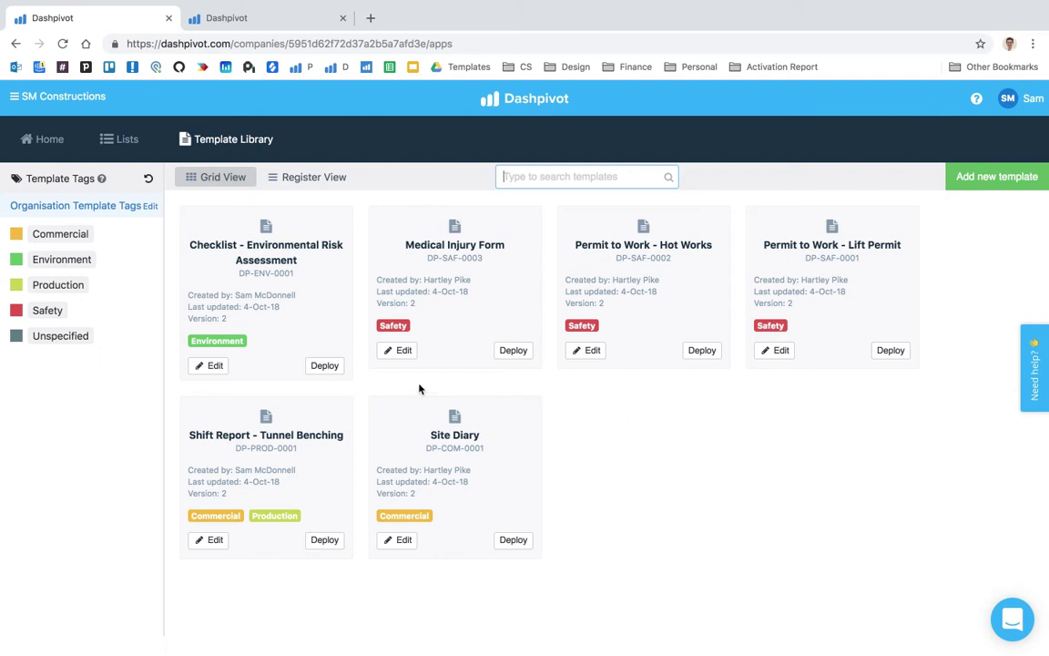
# Deploy the Checklist - Environmental Risk Assessment template to only the Camden Rd Upgrade Environment Team.
pyautogui.click(325, 366)
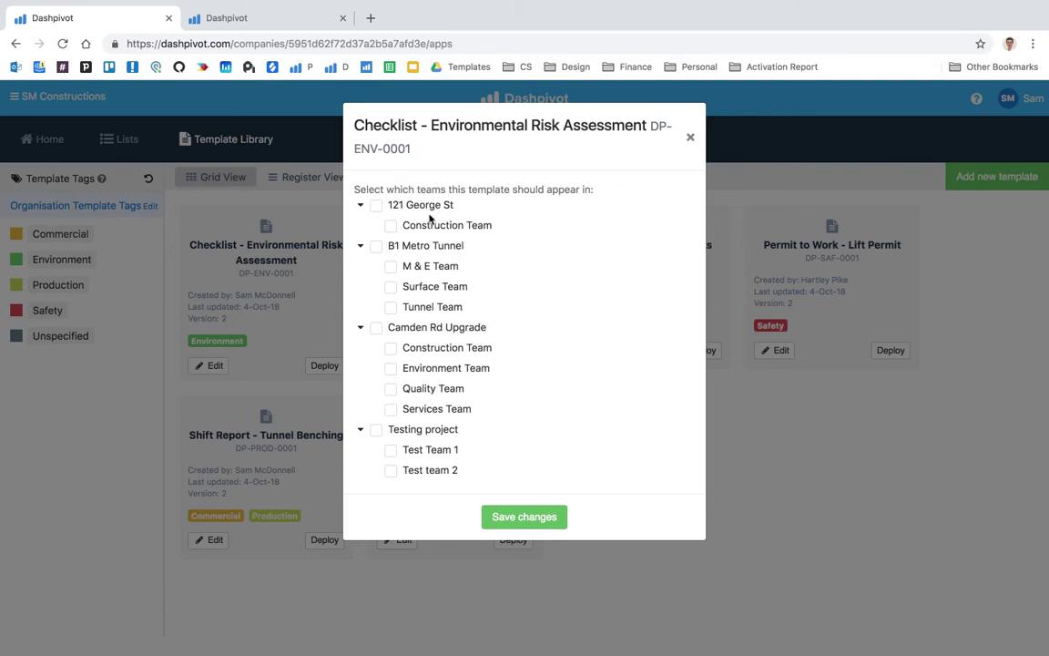
pyautogui.click(391, 266)
pyautogui.click(392, 307)
pyautogui.click(377, 328)
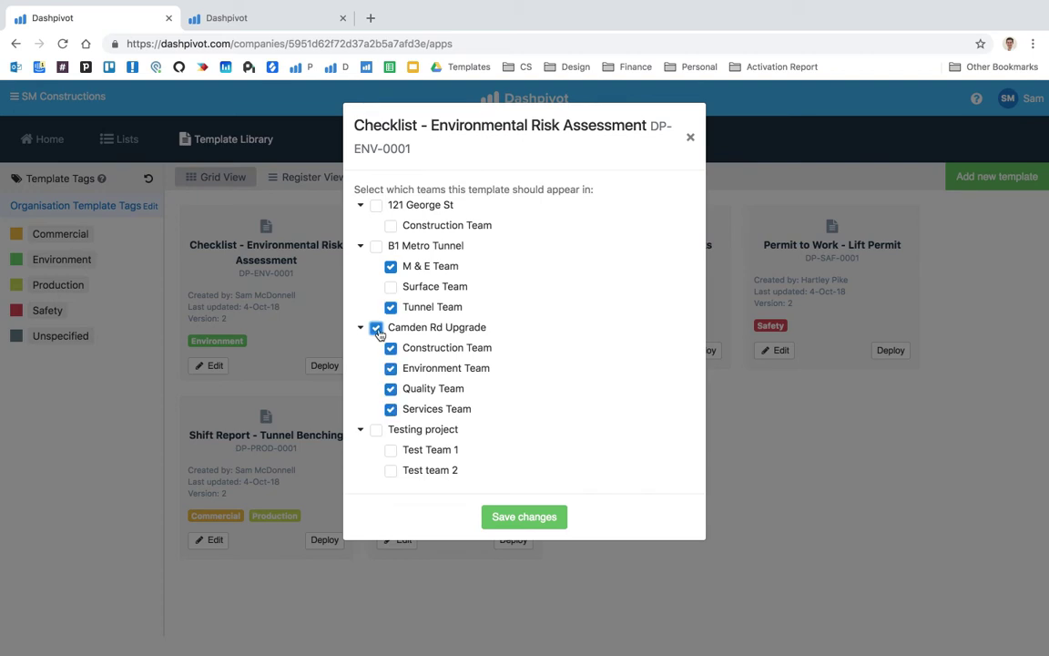
pyautogui.click(376, 245)
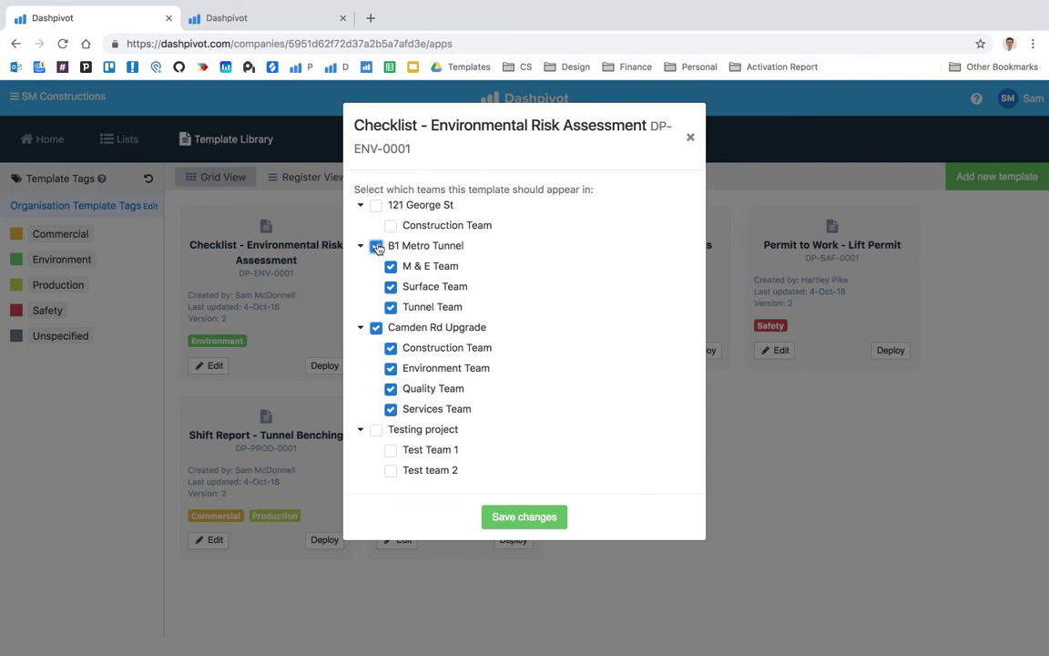
pyautogui.click(376, 246)
pyautogui.click(376, 328)
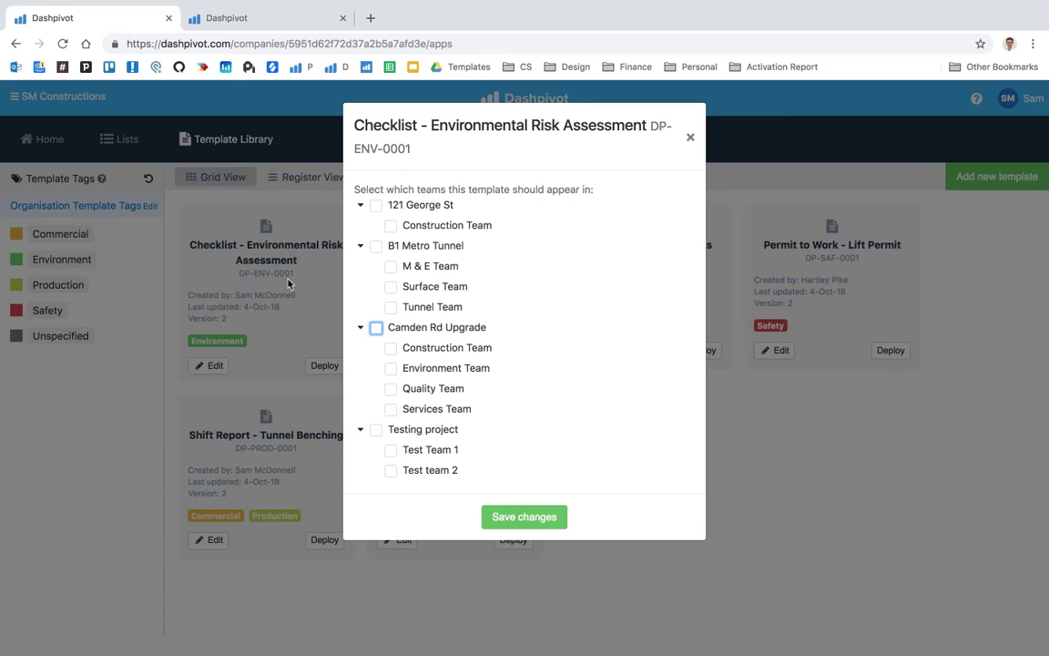
pyautogui.click(391, 368)
pyautogui.click(538, 517)
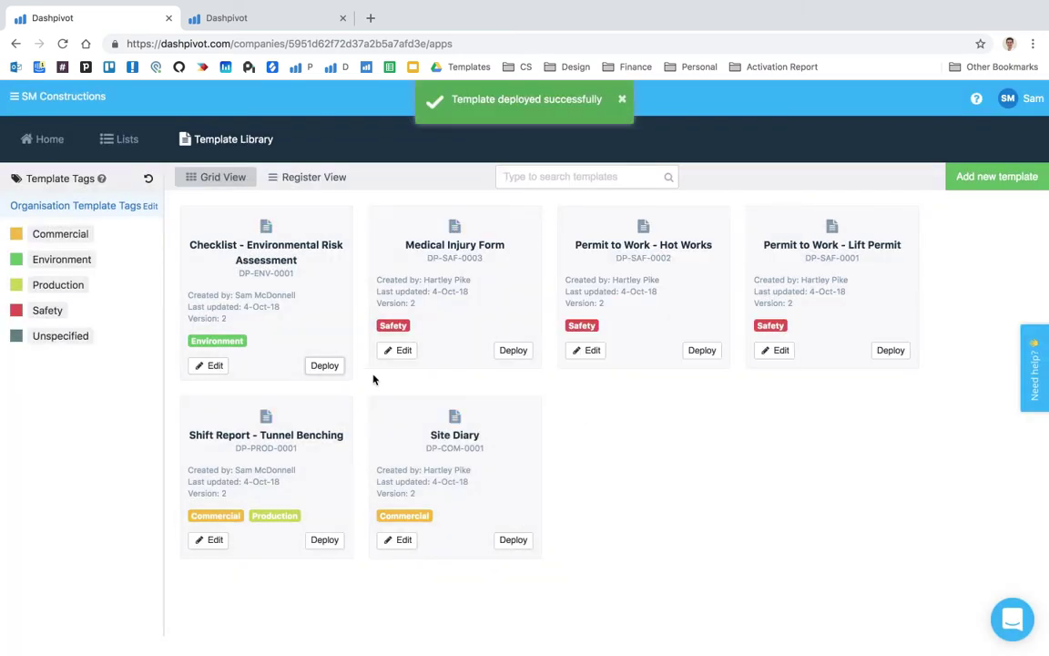
# Go to the Camden Rd Upgrade Environment Team's templates page.
pyautogui.click(27, 98)
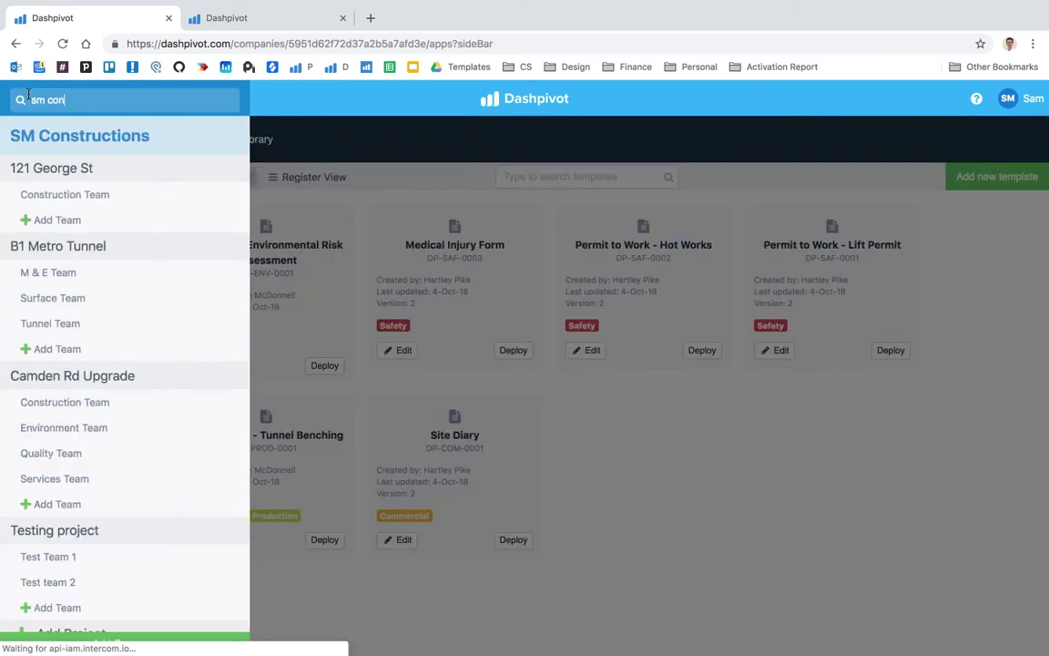
pyautogui.click(70, 428)
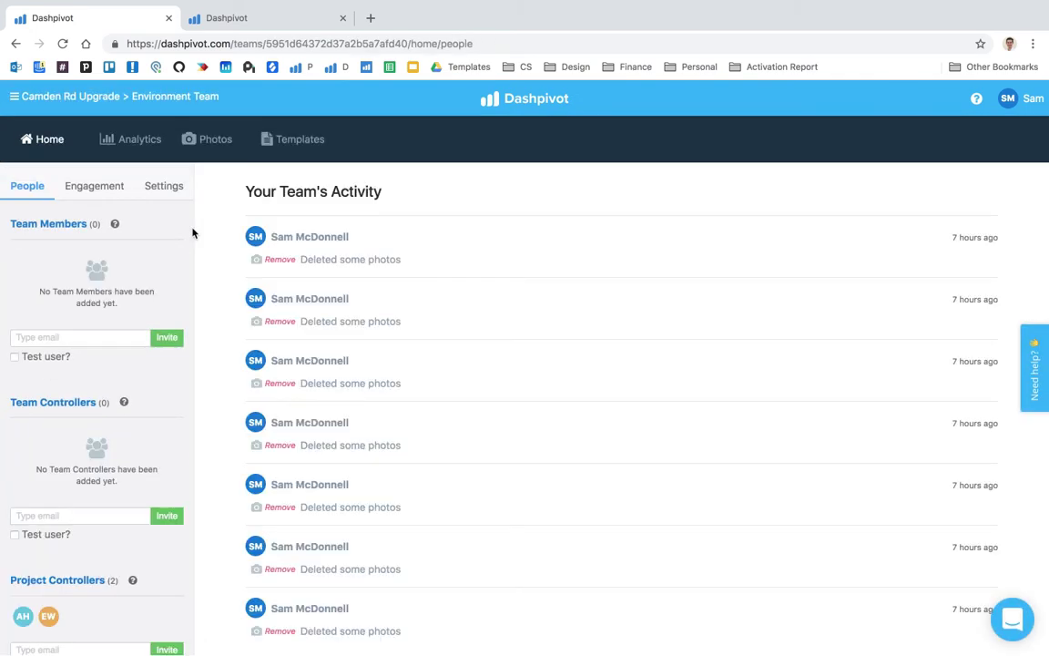
pyautogui.click(291, 138)
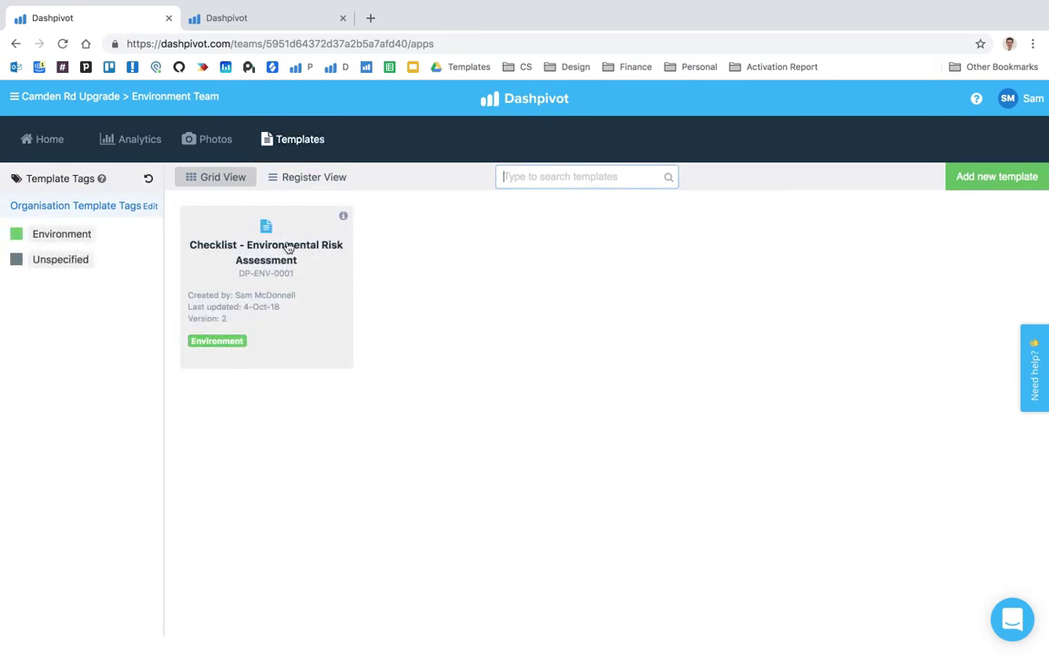
# Open the Environmental Risk Assessment checklist twice, returning each time to the team's templates list.
pyautogui.click(234, 291)
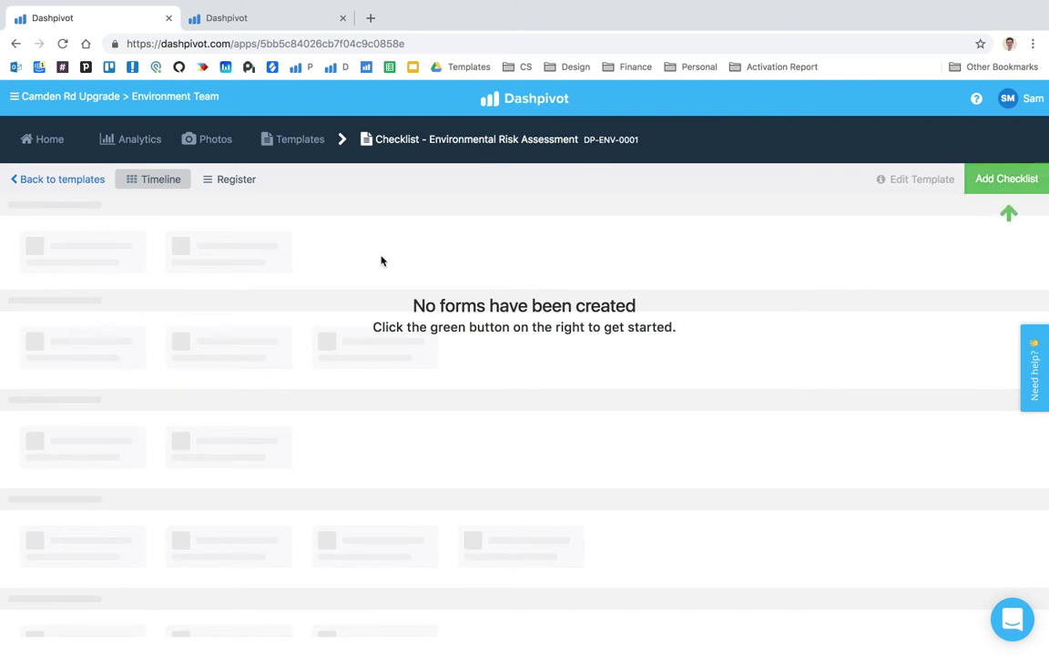
pyautogui.click(285, 160)
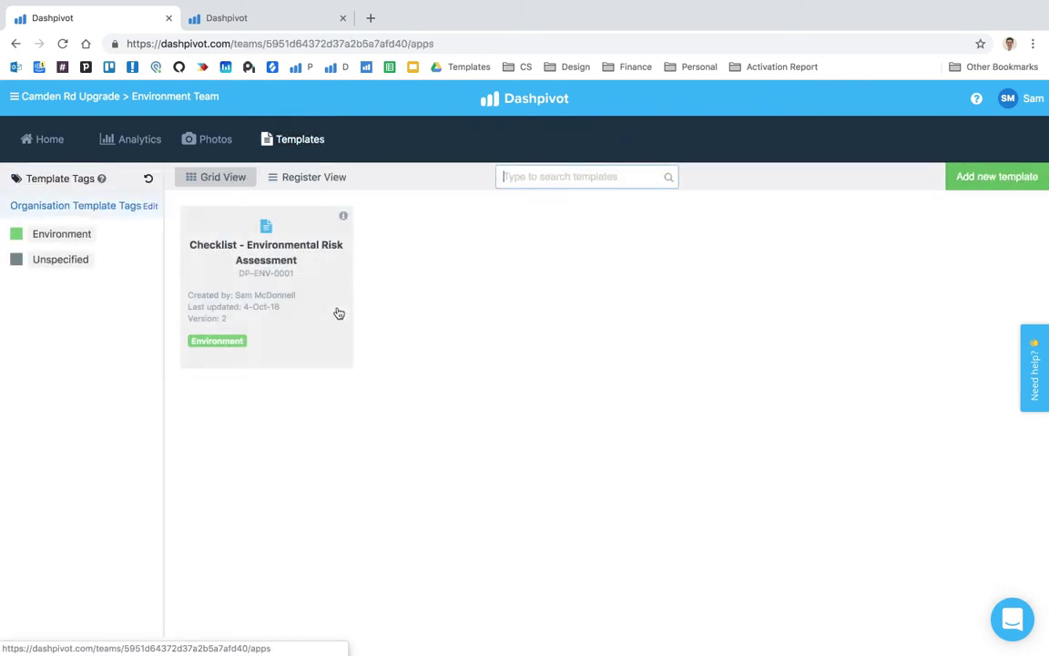
pyautogui.moveTo(345, 219)
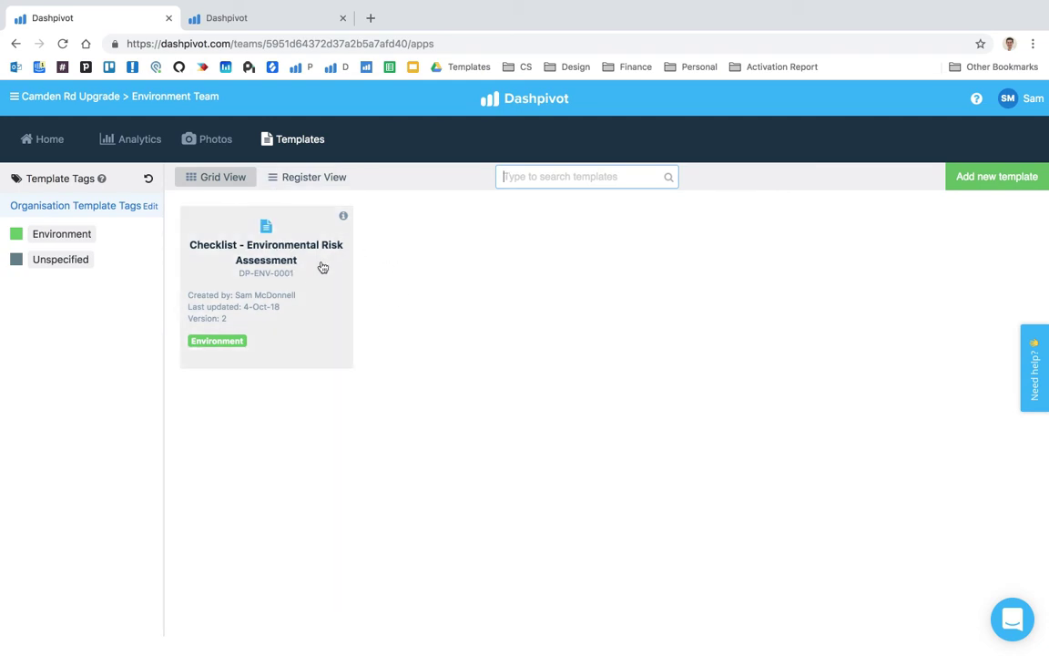
pyautogui.click(316, 297)
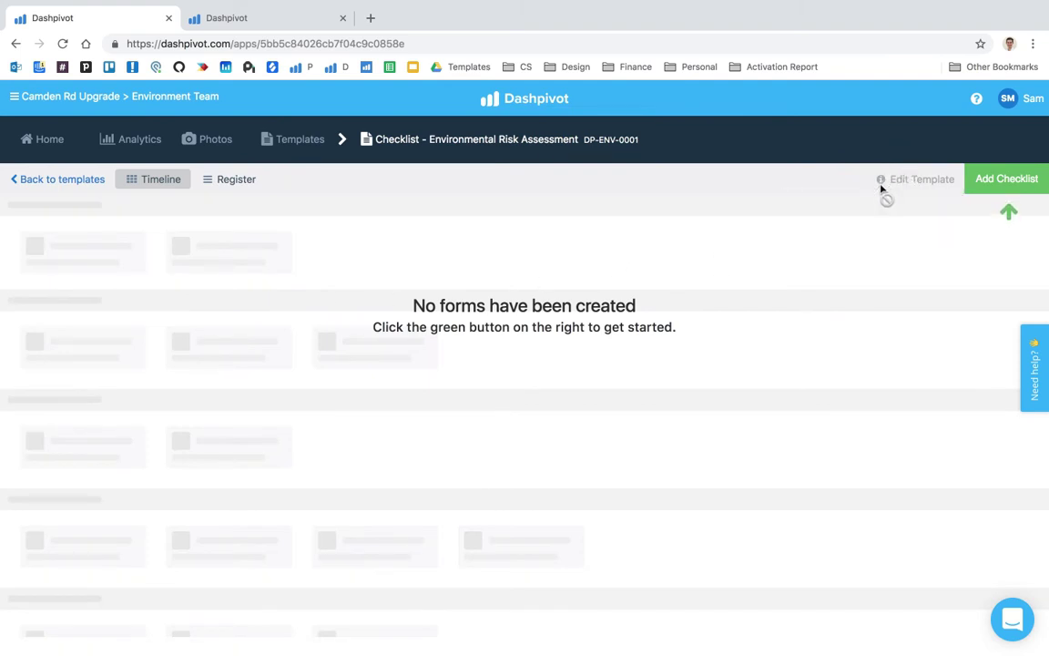
pyautogui.moveTo(881, 182)
pyautogui.click(297, 143)
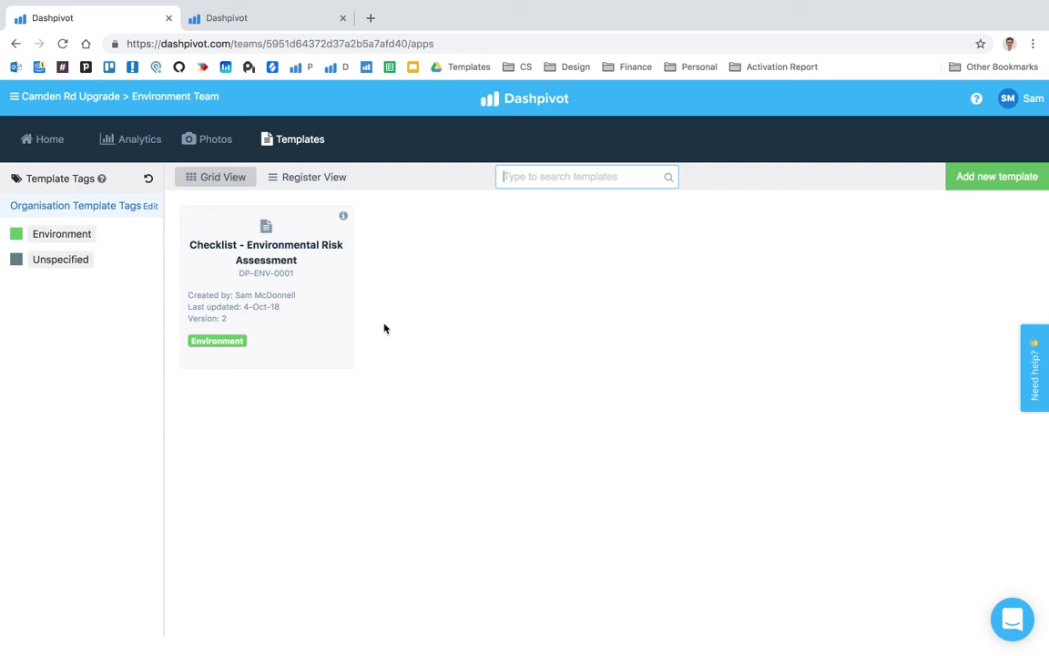
# Add Medical Injury Form, Permit to Work - Hot Works and Permit to Work - Lift Permit from the SM Constructions library.
pyautogui.click(990, 183)
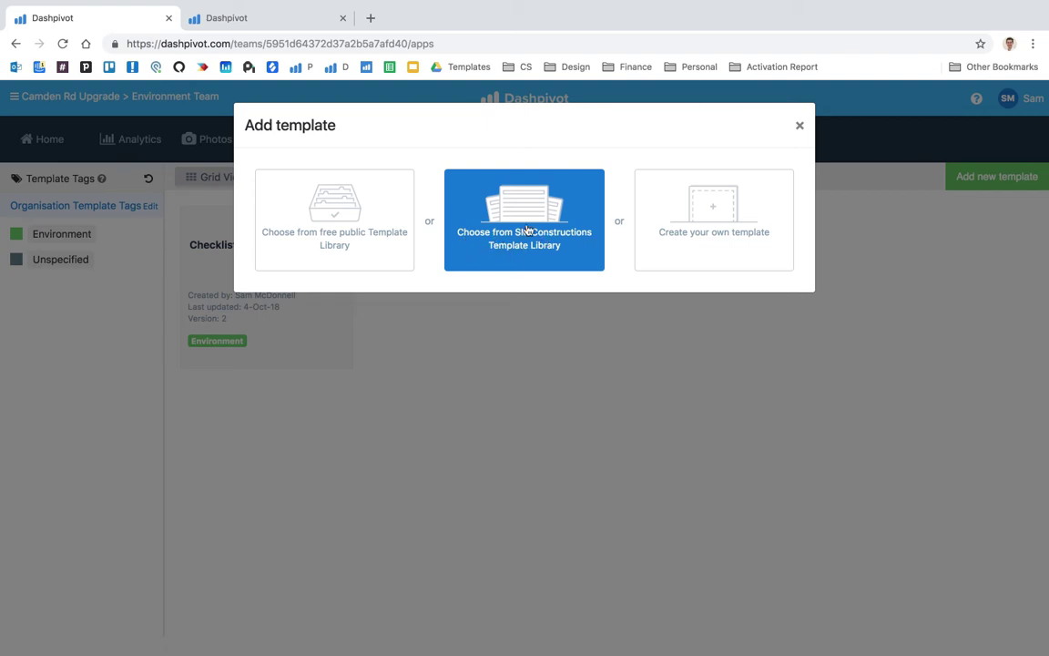
pyautogui.click(575, 190)
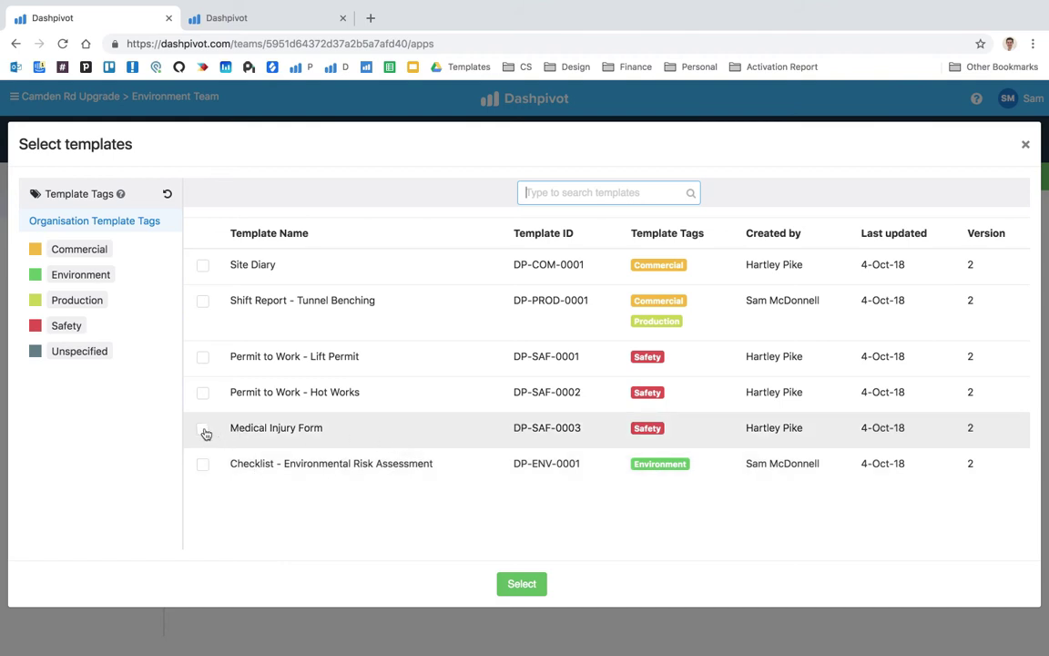
pyautogui.click(202, 428)
pyautogui.click(204, 392)
pyautogui.click(204, 360)
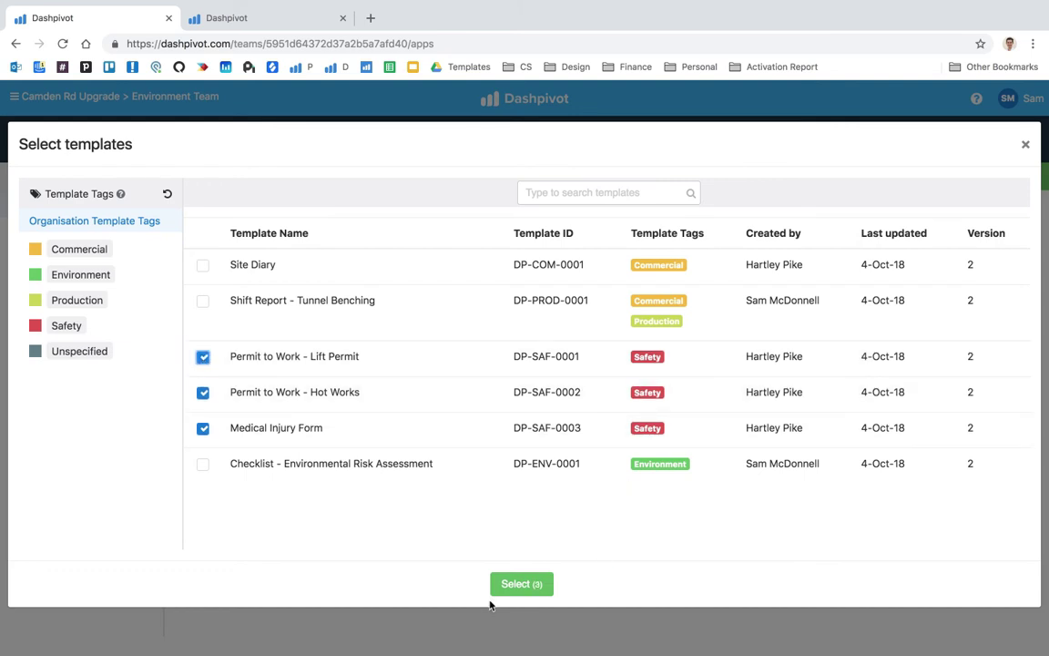
pyautogui.click(499, 587)
pyautogui.click(484, 469)
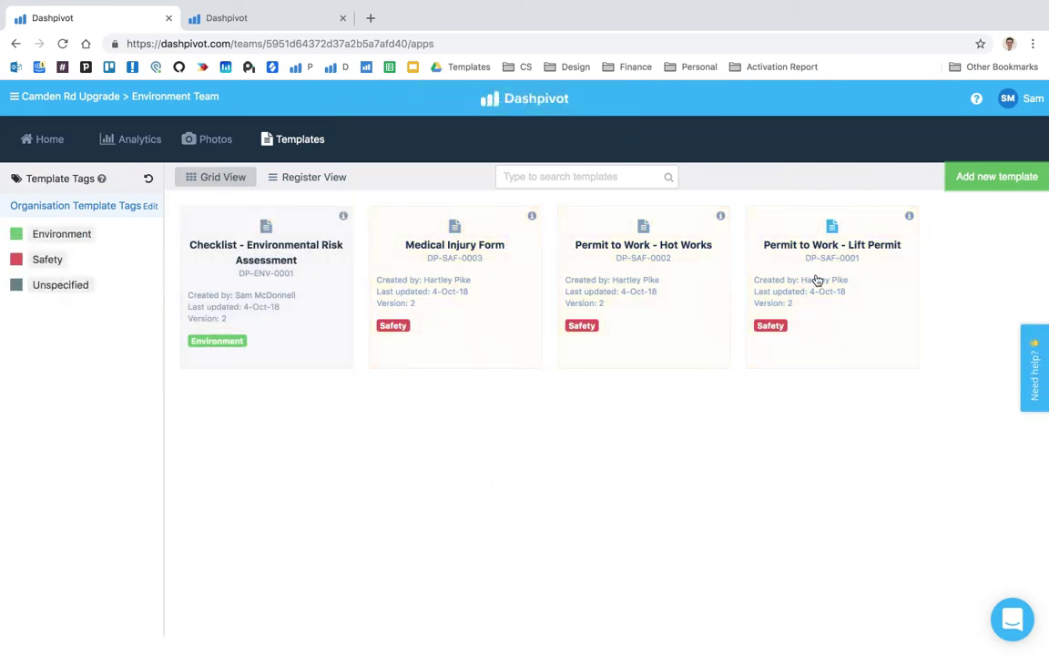
# Check the Medical Injury Form card's info, then open its DP-SAF-0003 template page.
pyautogui.moveTo(531, 222)
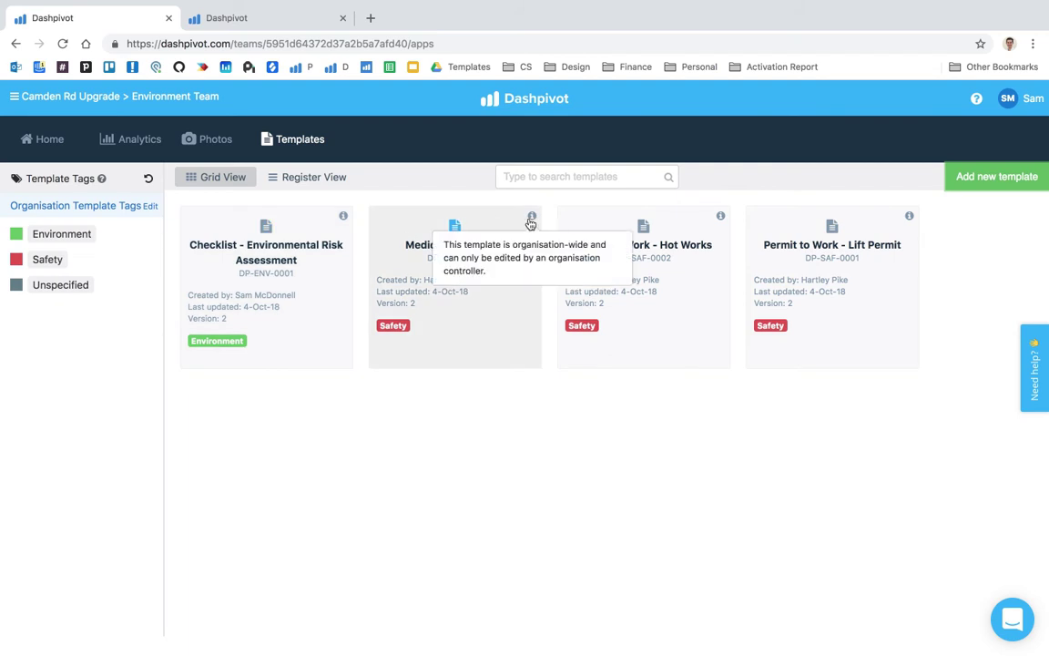
pyautogui.click(492, 313)
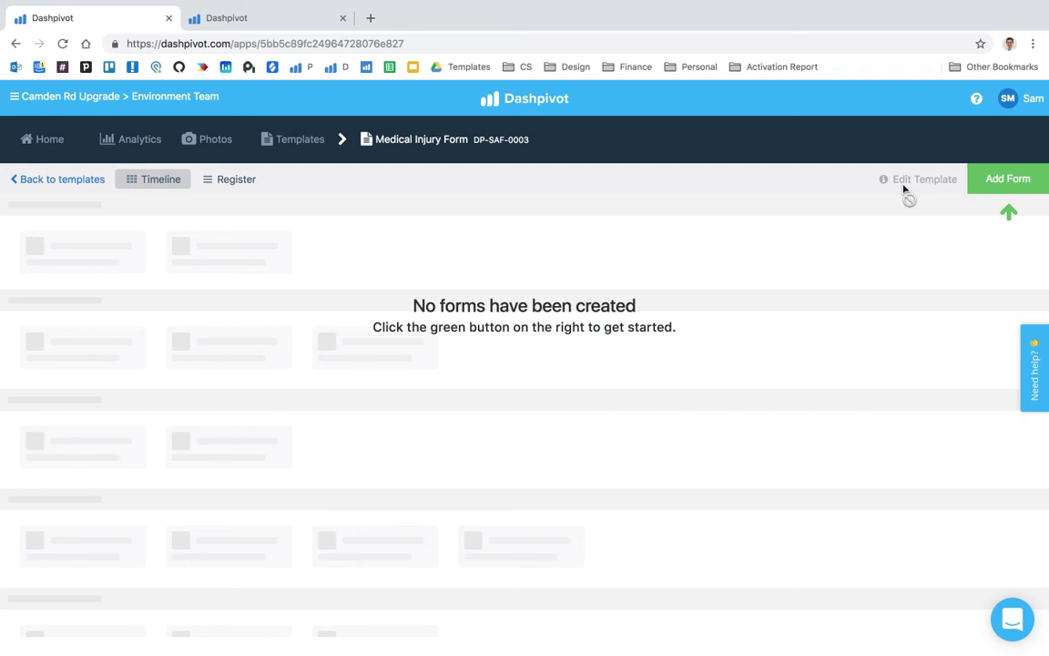
# Return to the team templates, search 'sm con' and open SM Constructions' Template Library.
pyautogui.click(306, 139)
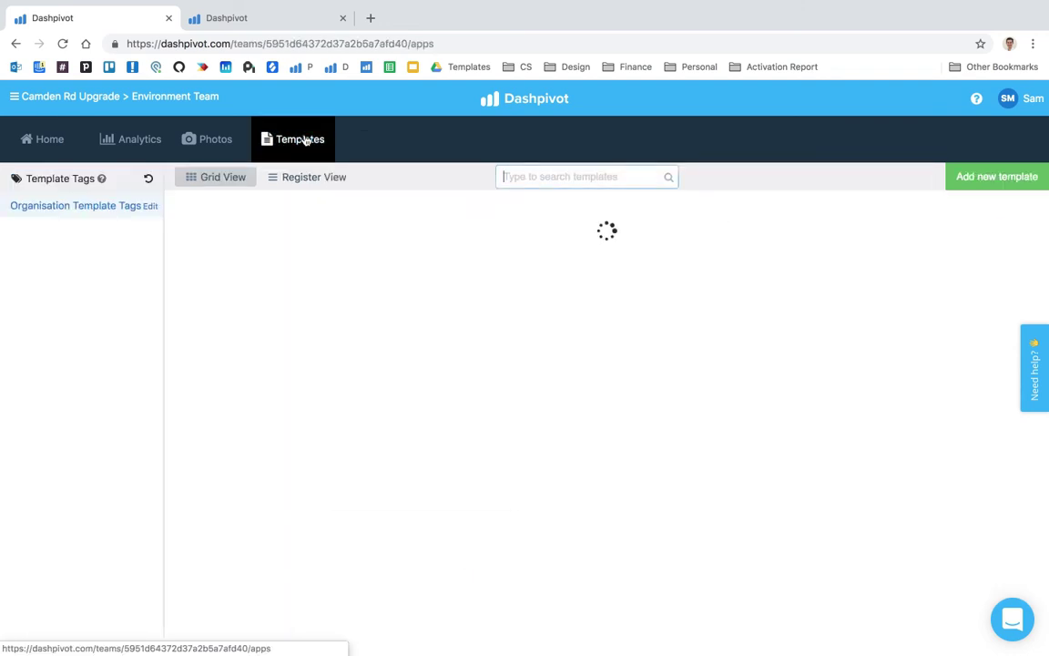
pyautogui.click(77, 100)
pyautogui.write('sm con')
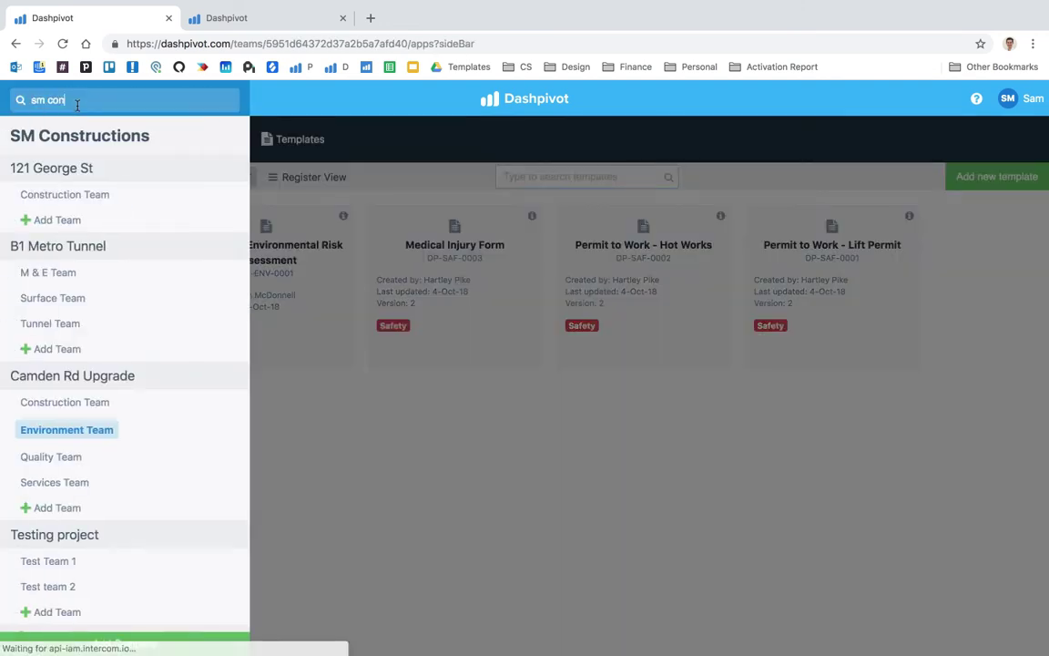
pyautogui.click(41, 137)
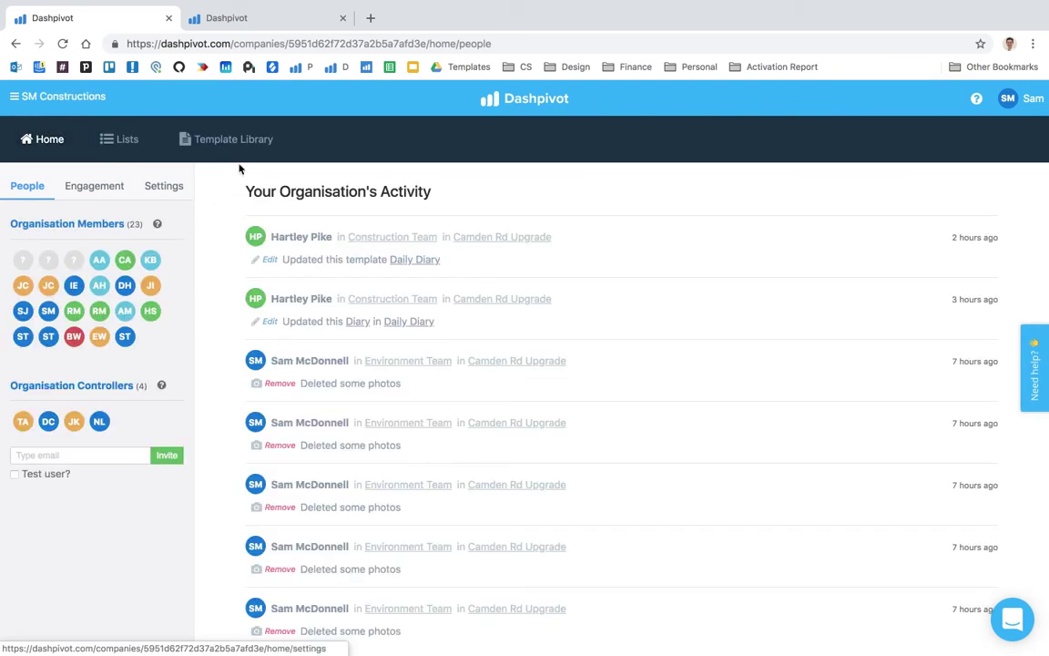
pyautogui.click(241, 155)
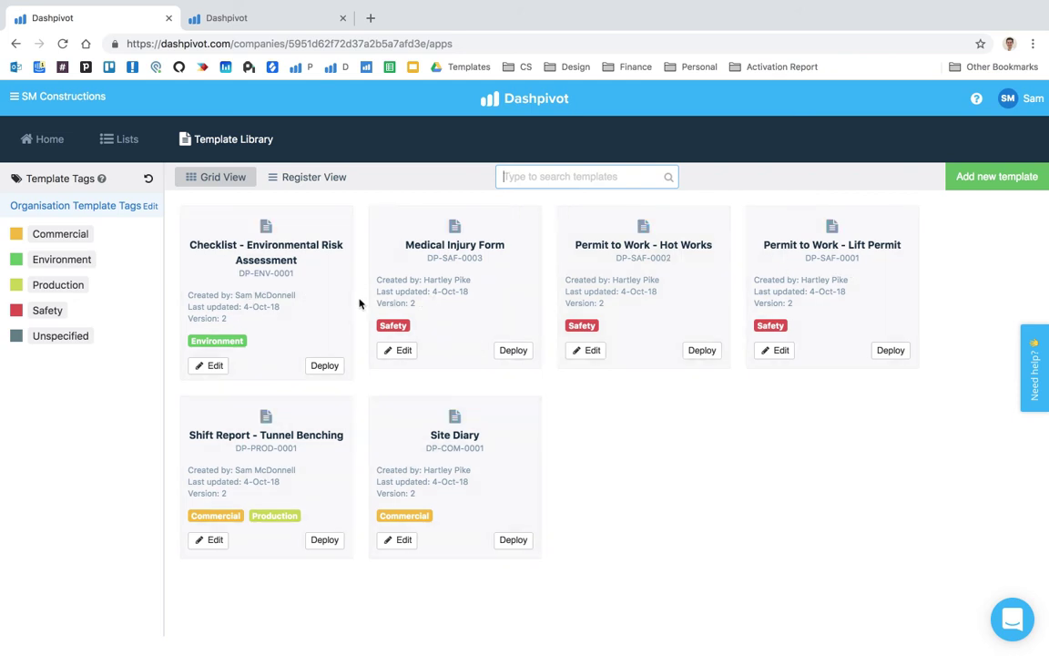
# Edit the Environmental Risk Assessment template, add a Photo and video field after item 2.8, then delete it.
pyautogui.click(214, 366)
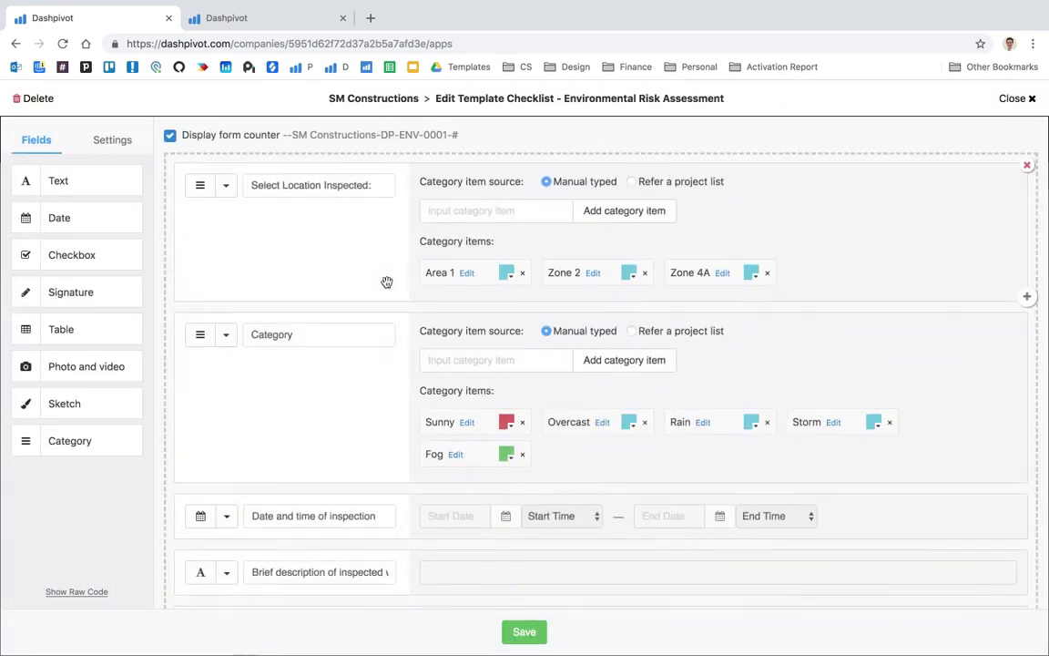
pyautogui.scroll(-8, 362, 356)
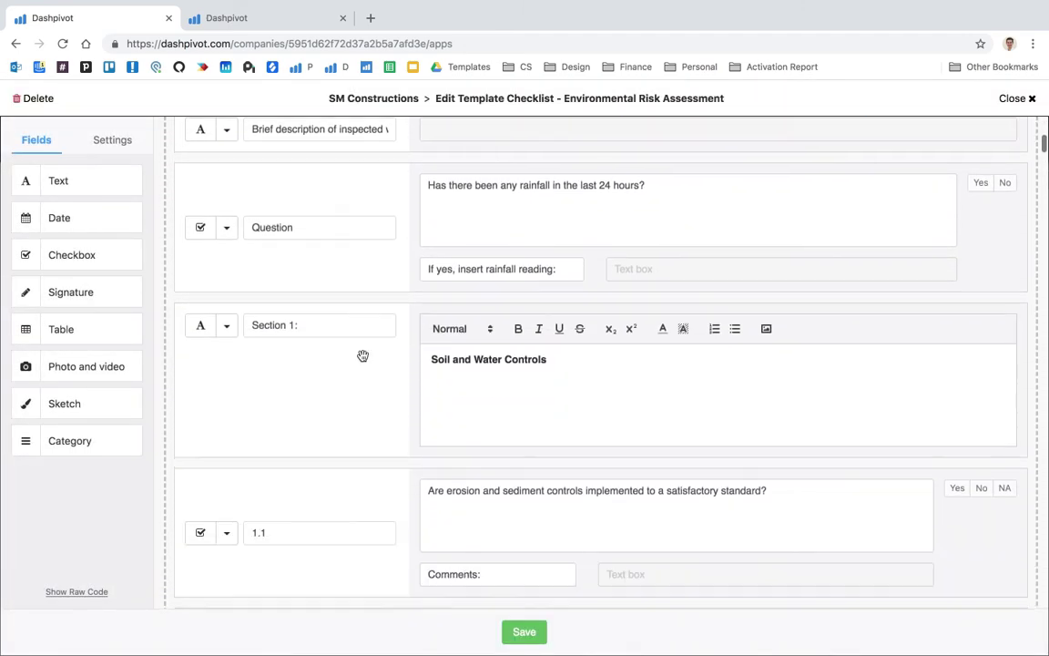
pyautogui.scroll(2, 362, 356)
pyautogui.scroll(-9, 362, 355)
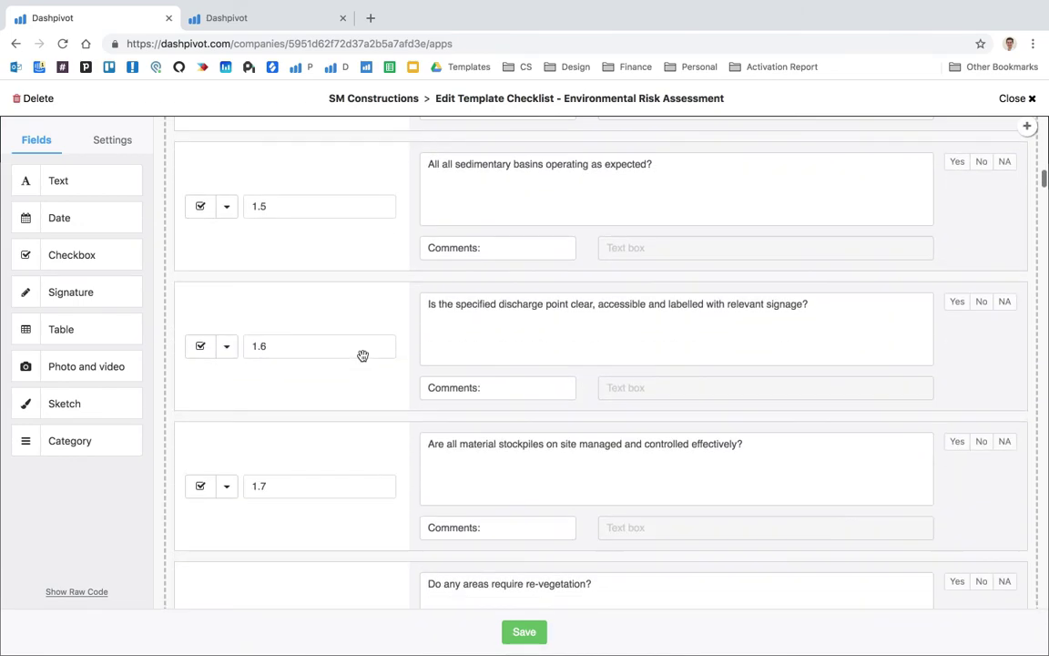
pyautogui.scroll(1, 362, 355)
pyautogui.scroll(-1, 363, 358)
pyautogui.scroll(-12, 362, 360)
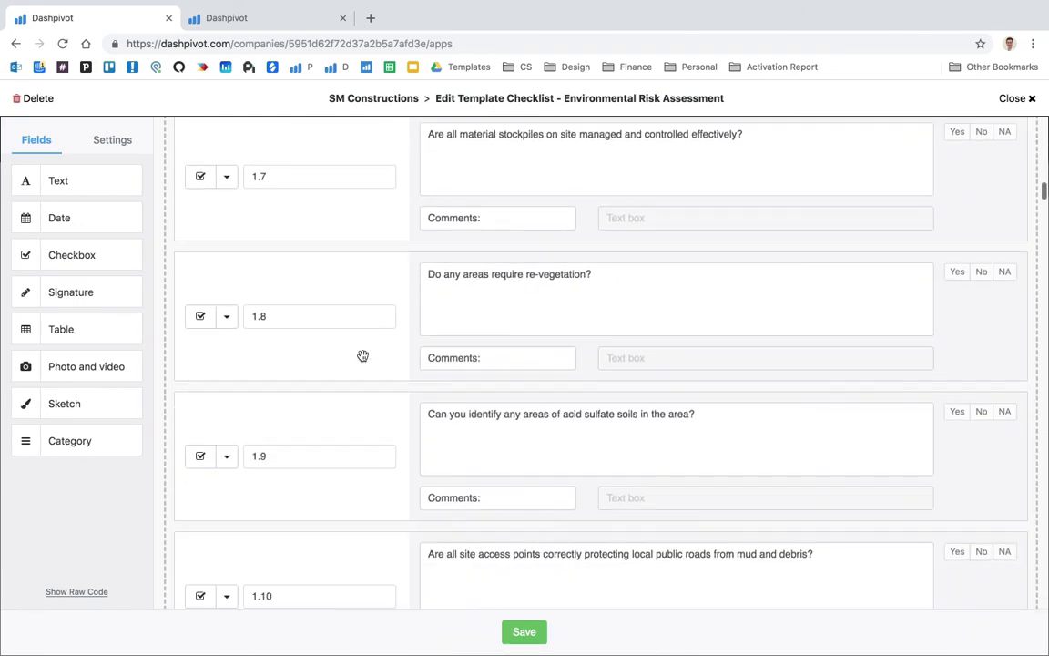
pyautogui.scroll(-8, 362, 357)
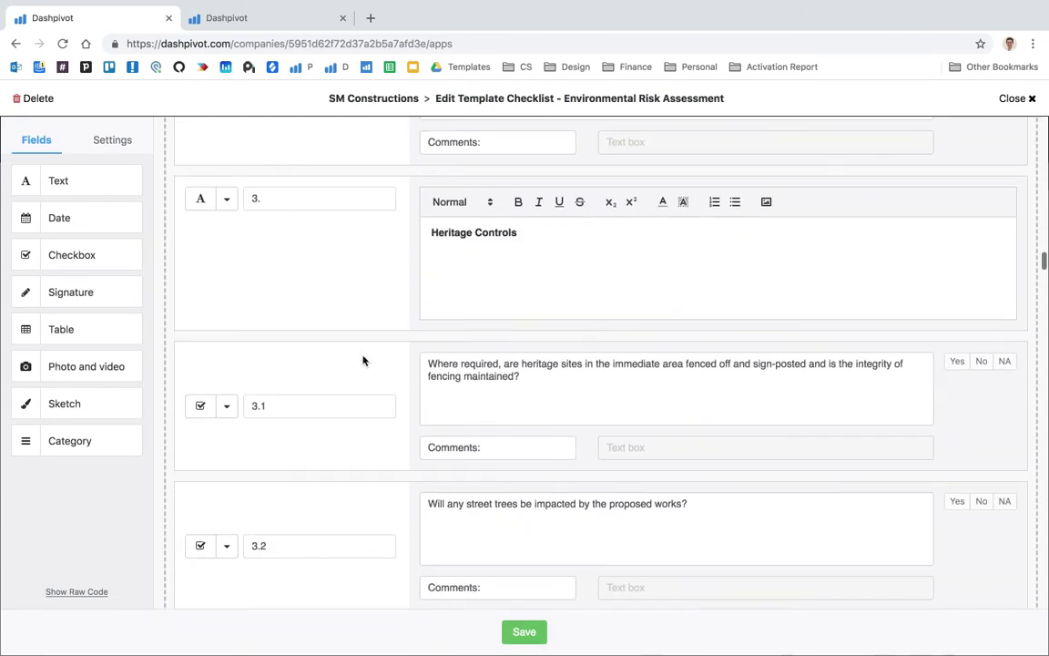
pyautogui.scroll(2, 364, 356)
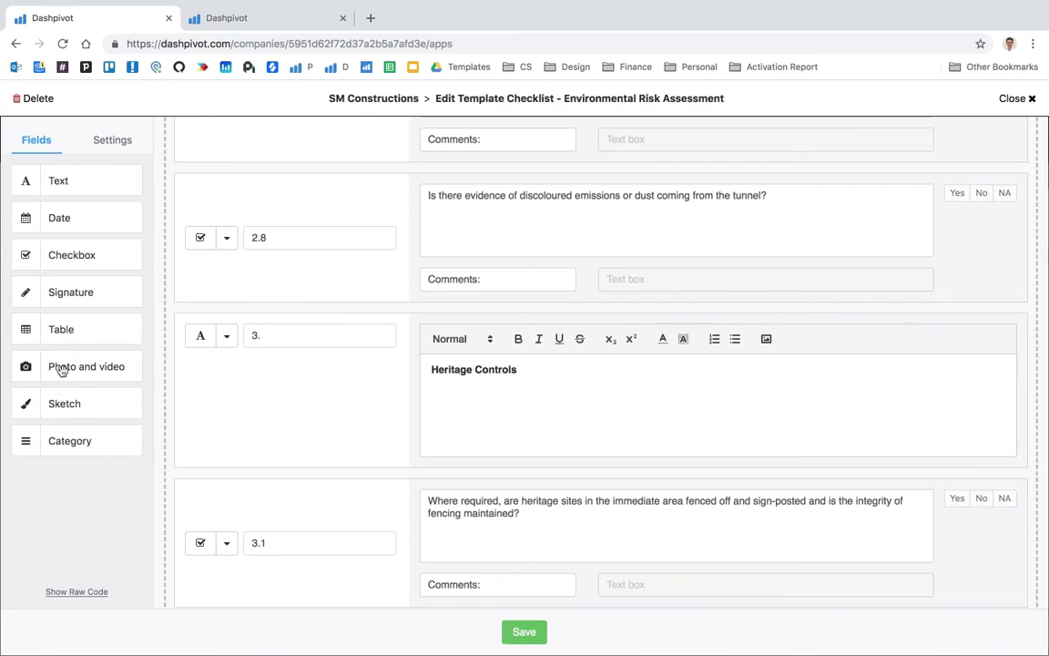
pyautogui.moveTo(61, 368); pyautogui.dragTo(275, 332)
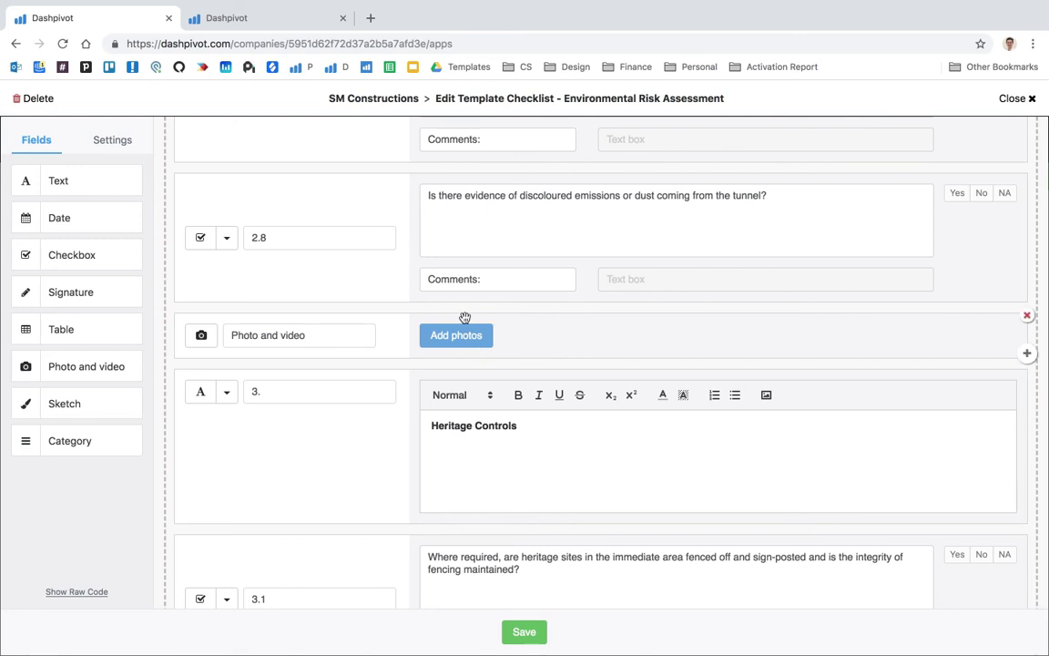
pyautogui.click(1028, 318)
# Close the template editor, glance through the Help Center, then start a new Intercom support conversation.
pyautogui.click(1011, 98)
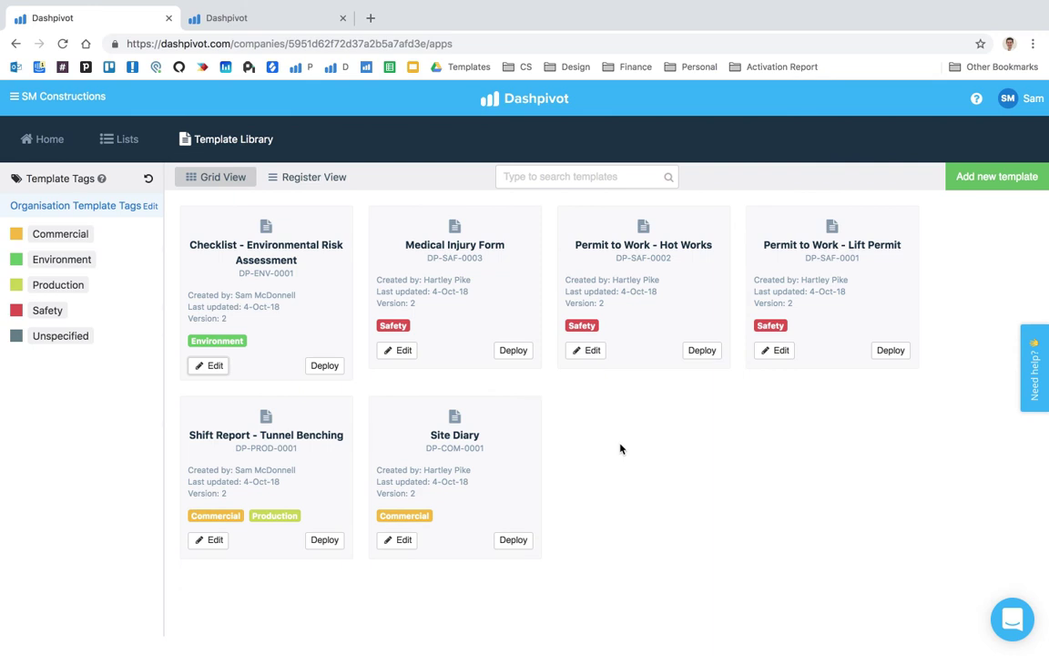
pyautogui.click(976, 100)
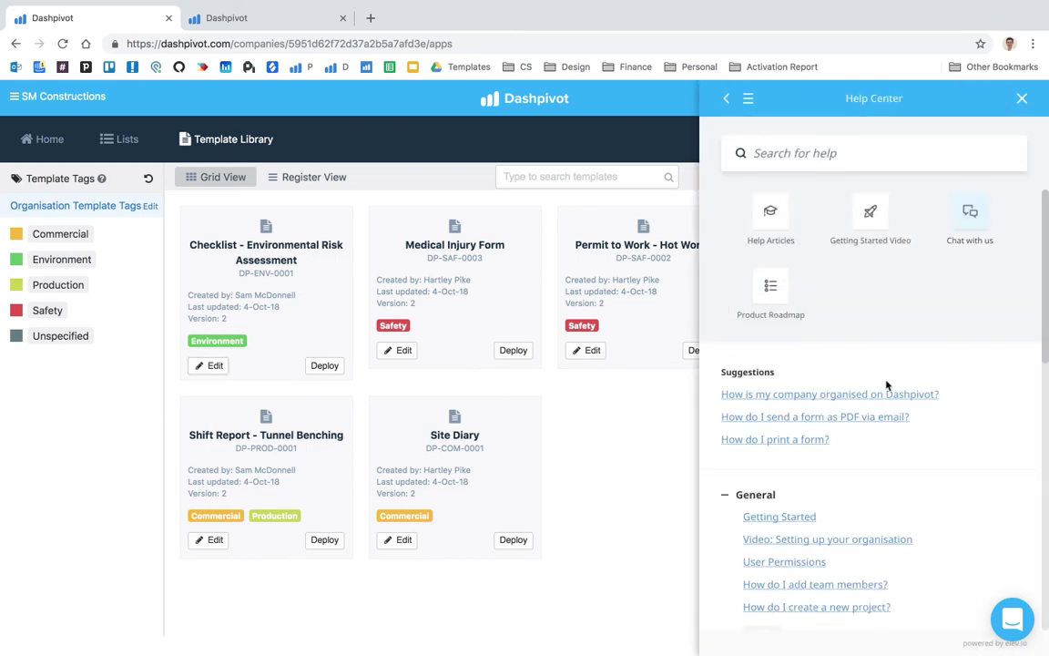
pyautogui.scroll(-7, 887, 387)
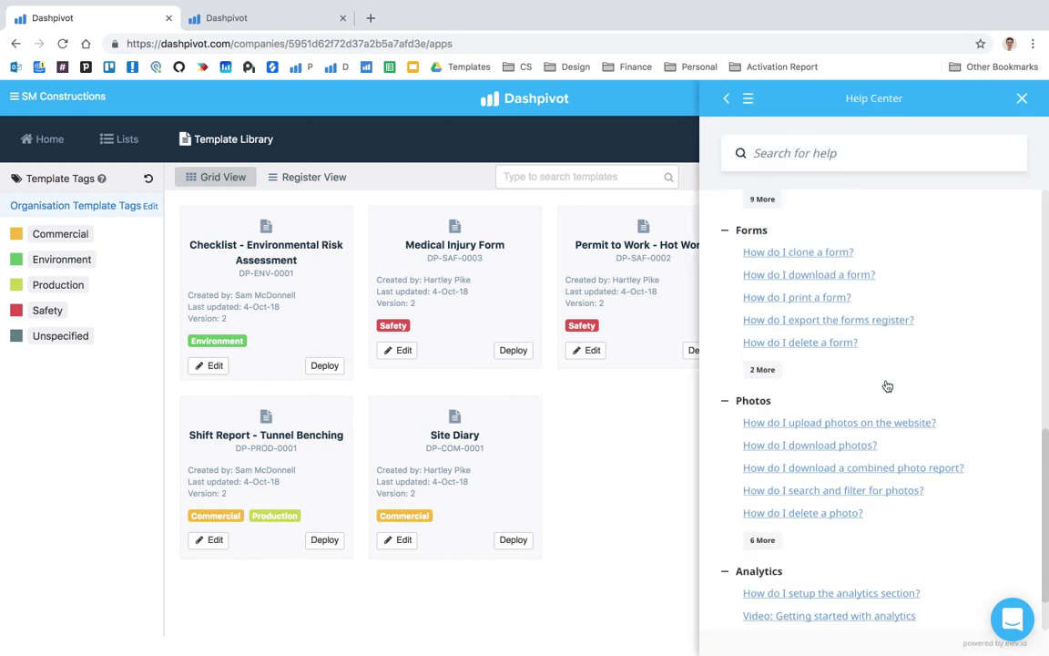
pyautogui.scroll(8, 887, 386)
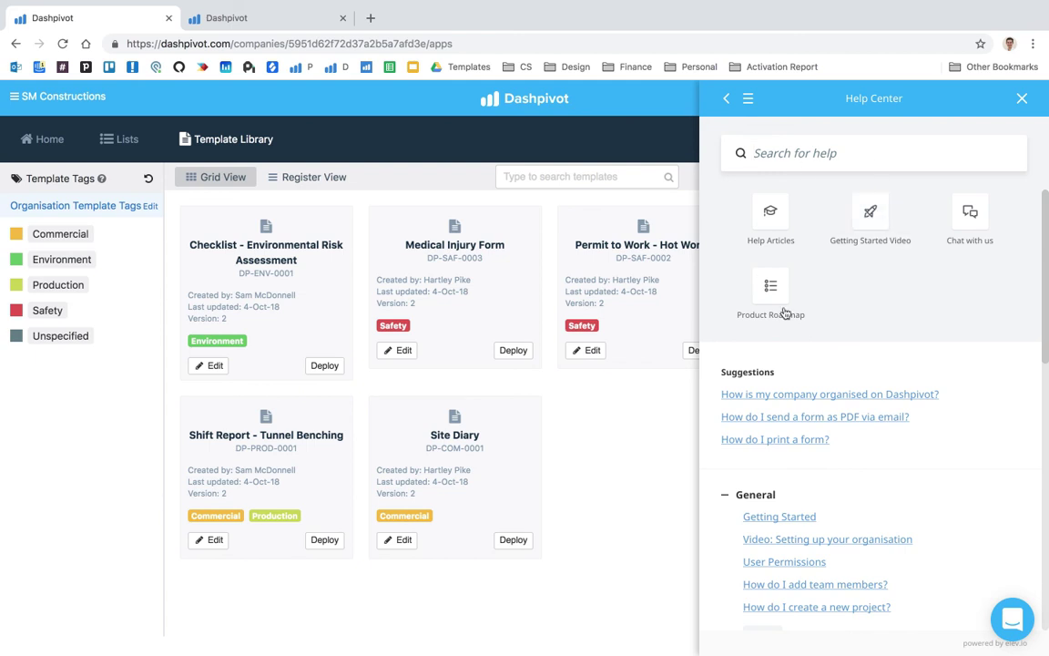
pyautogui.click(1022, 98)
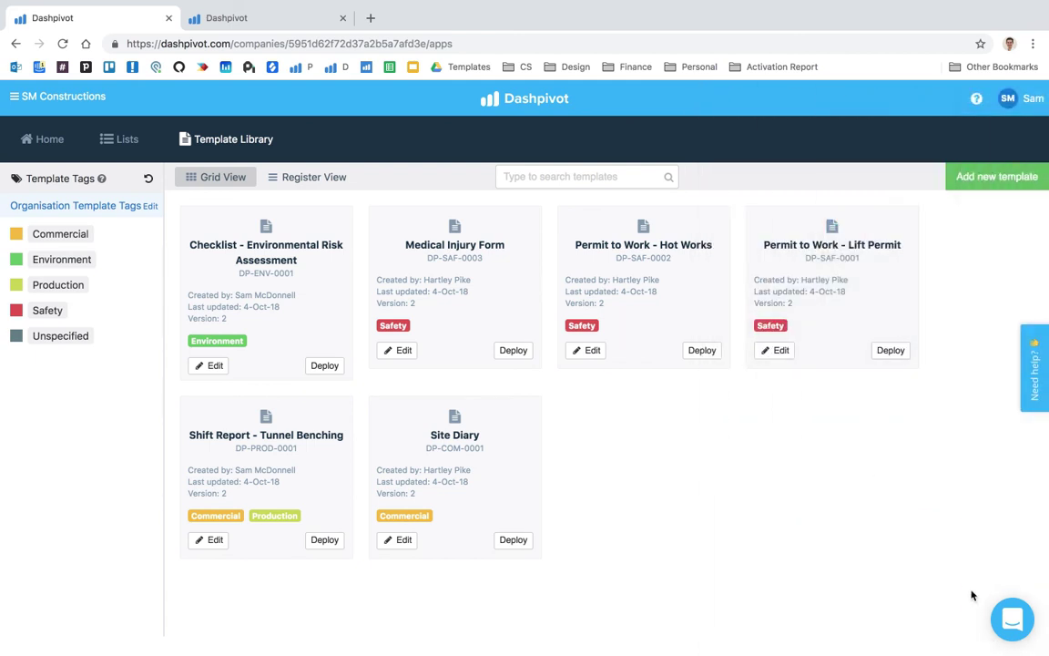
pyautogui.click(1012, 620)
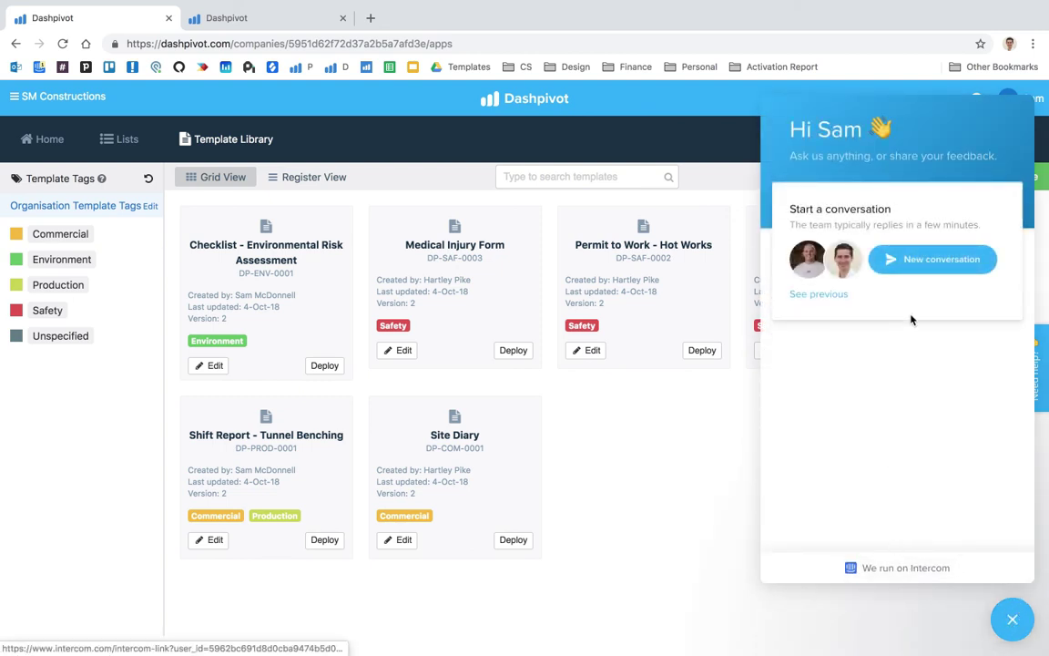
pyautogui.click(902, 259)
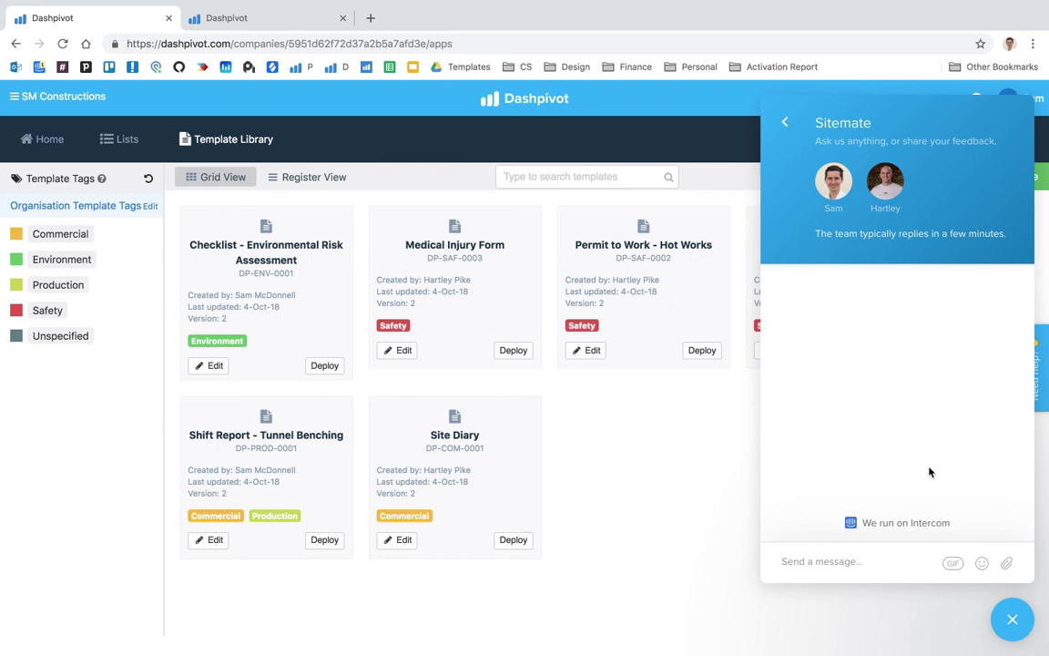